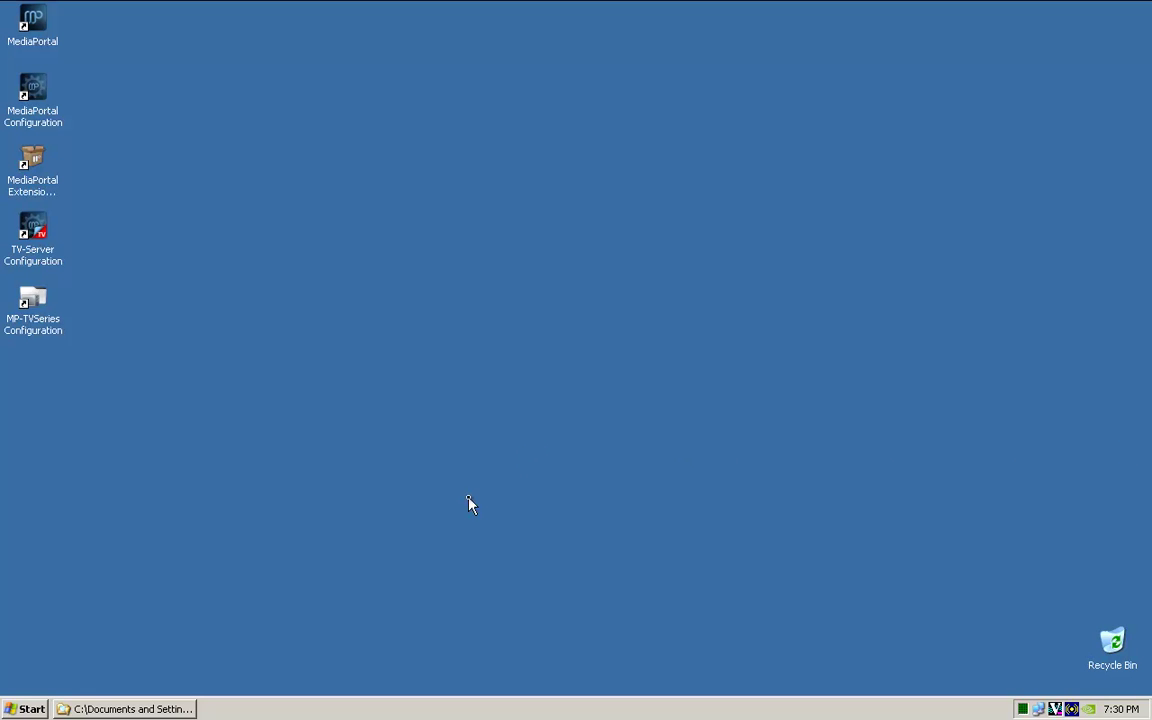
- Clear the downloads folder window off the desktop and launch MediaPortal
{"action": "left_click", "coordinate": [159, 709]}
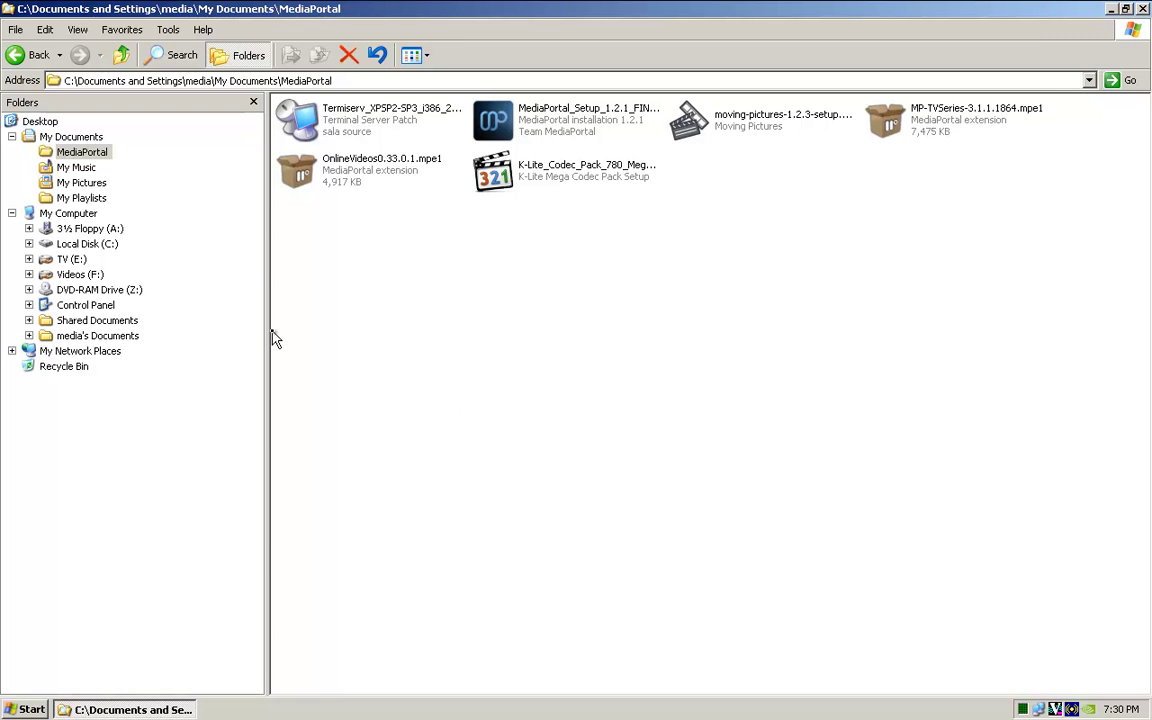
{"action": "left_click", "coordinate": [1113, 9]}
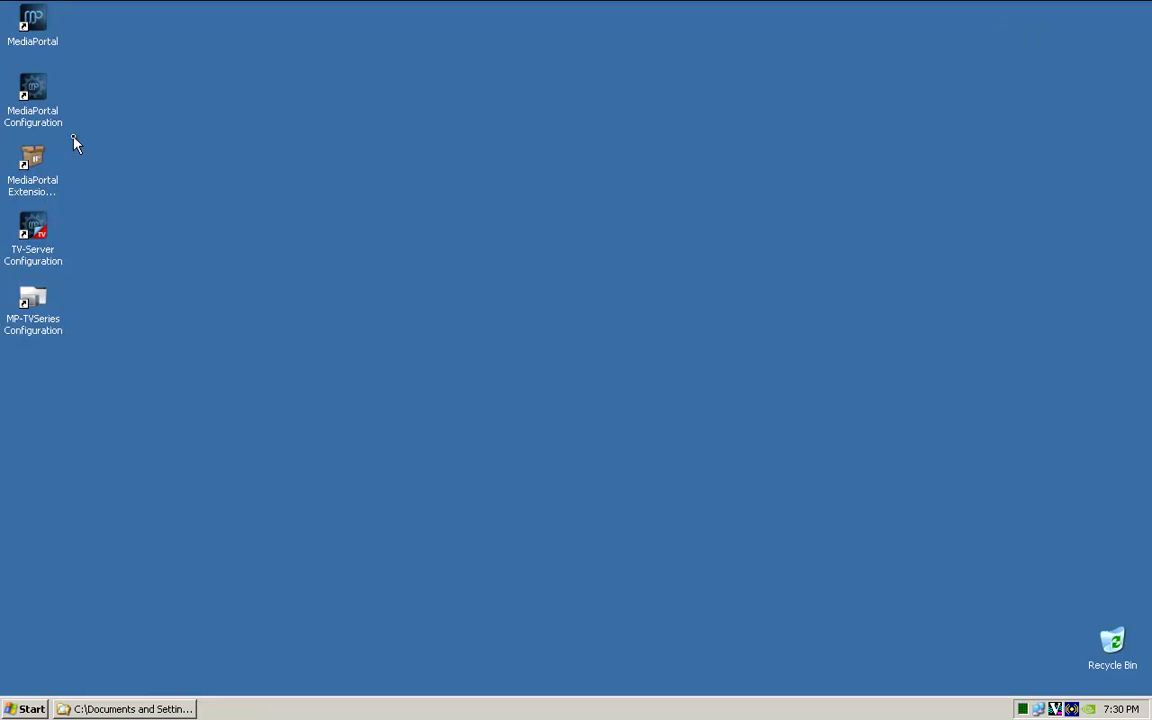
{"action": "left_click", "coordinate": [40, 22]}
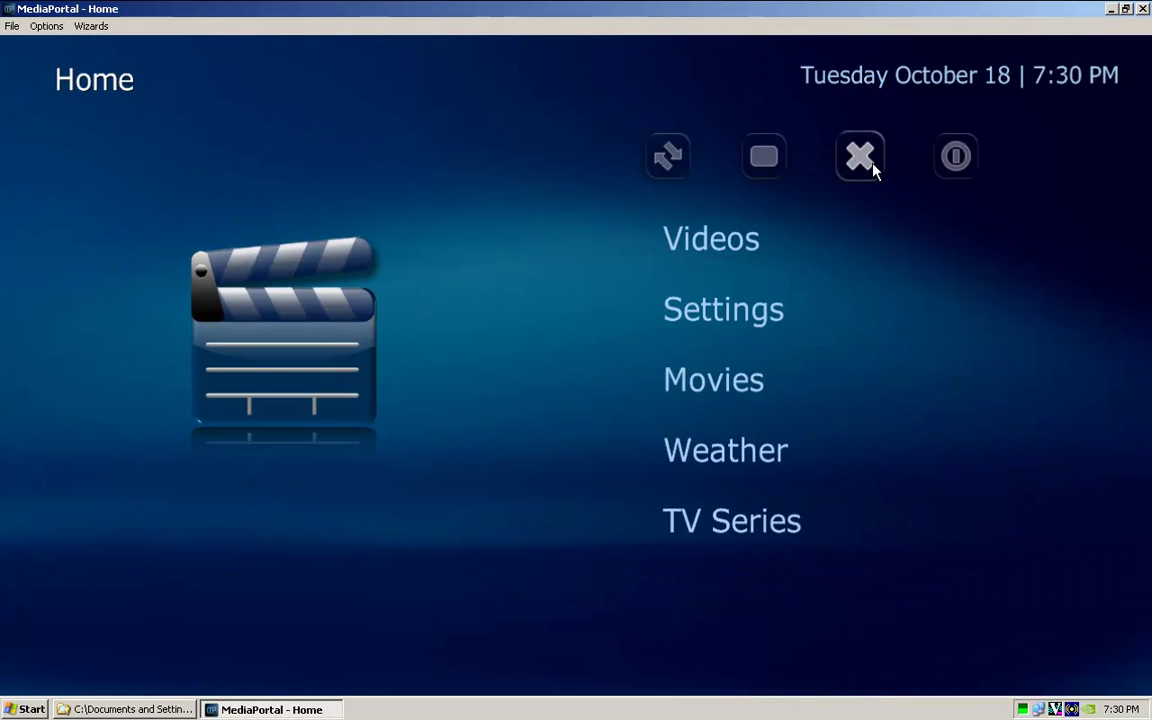
- Move down the Home menu to TV and open the TV section
{"action": "key", "text": "Down"}
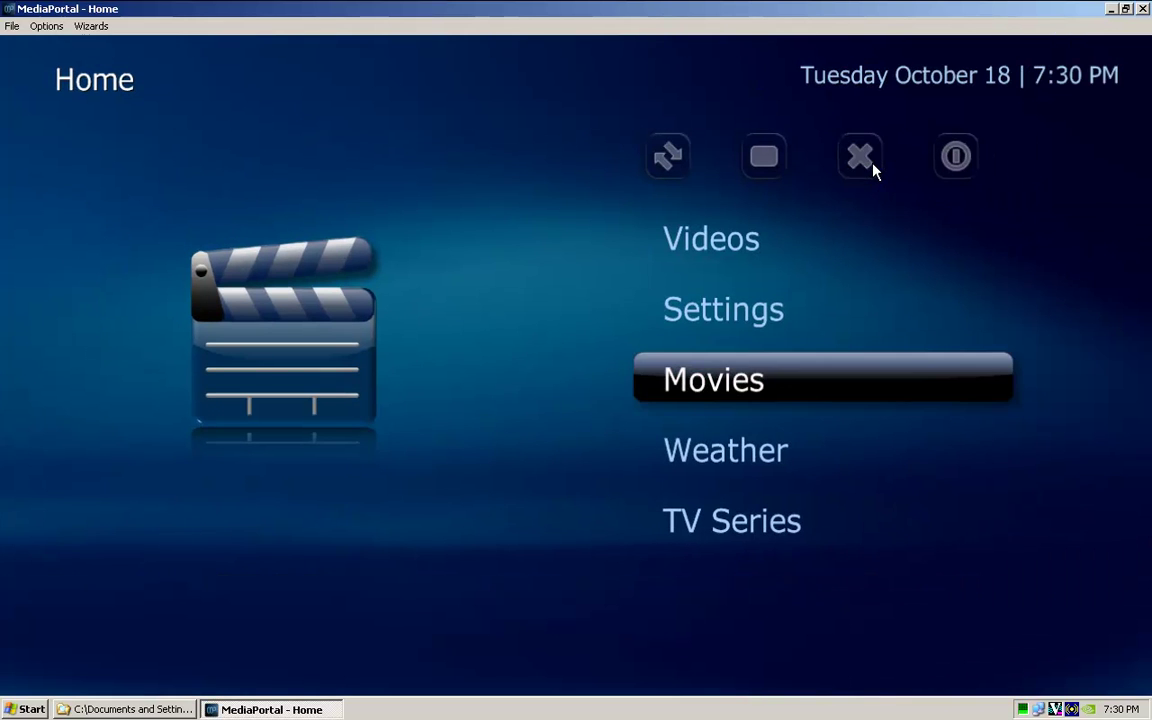
{"action": "key", "text": "Down"}
{"action": "key", "text": "Down"}
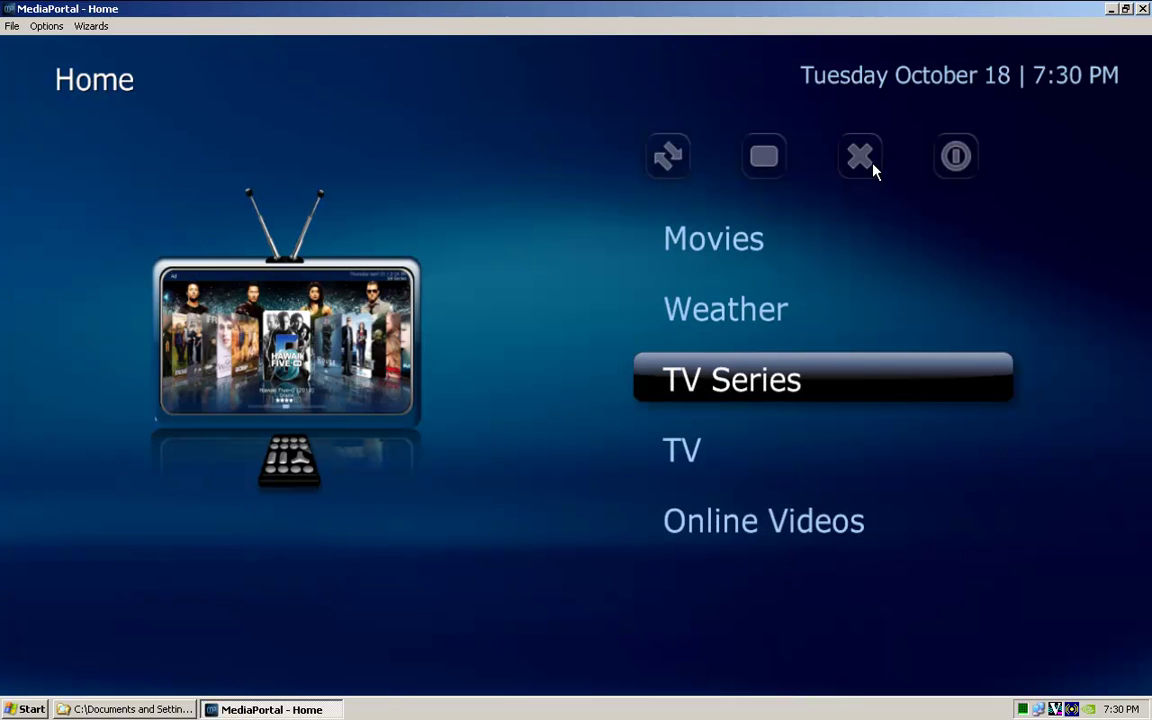
{"action": "key", "text": "Down"}
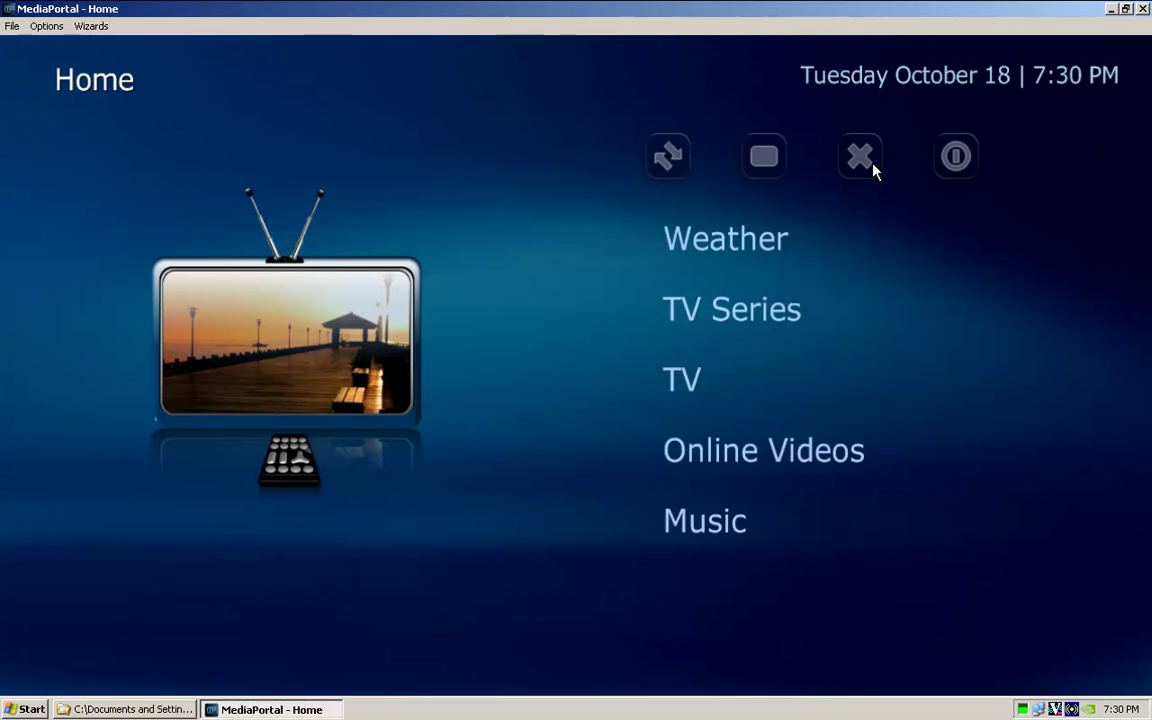
{"action": "key", "text": "Return"}
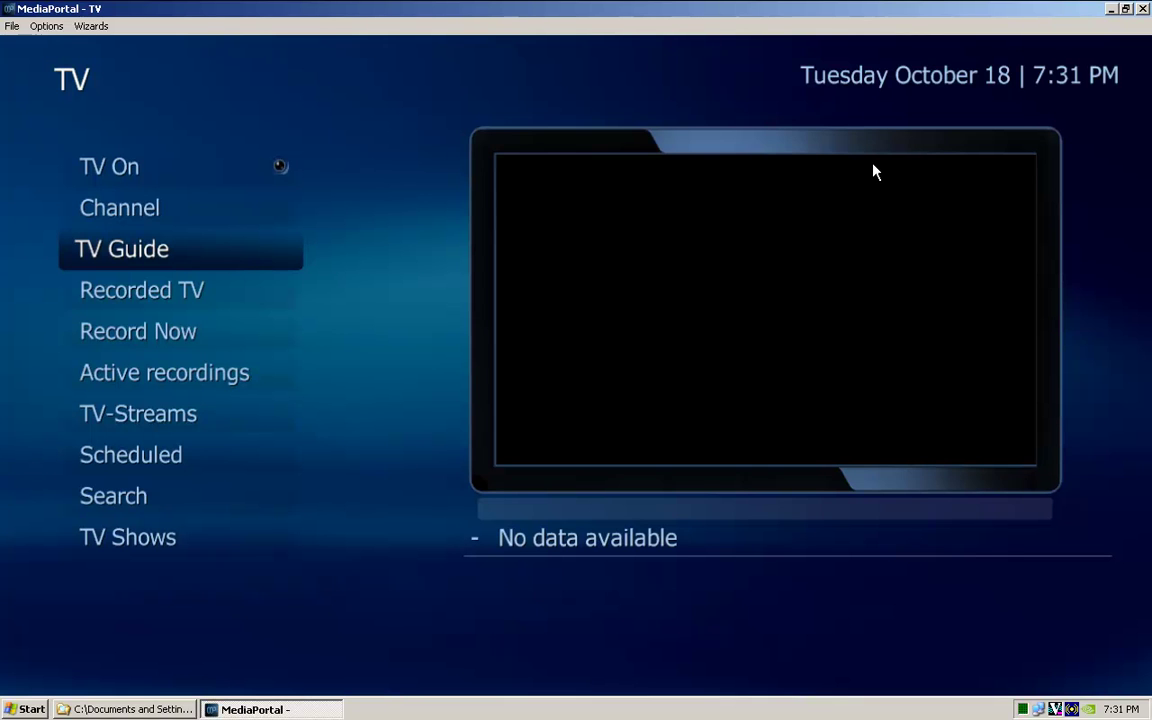
- Review the All Channels TV Guide, whose channels lack logos, then close MediaPortal
{"action": "key", "text": "Return"}
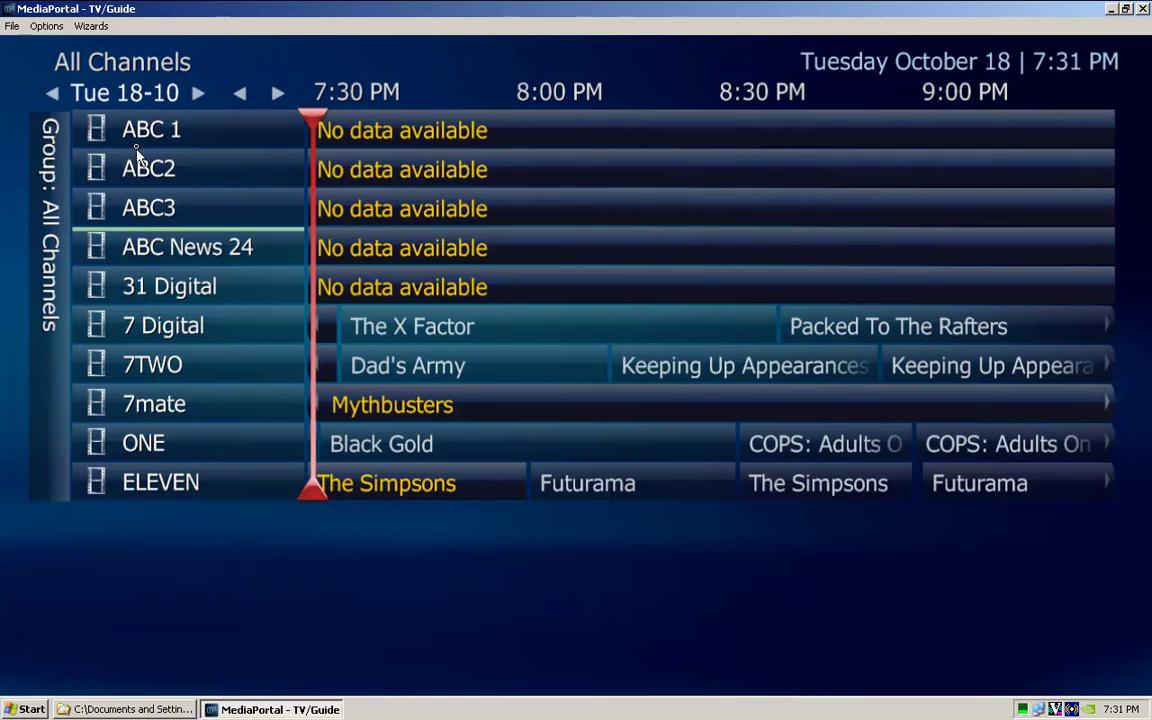
{"action": "left_click", "coordinate": [1143, 9]}
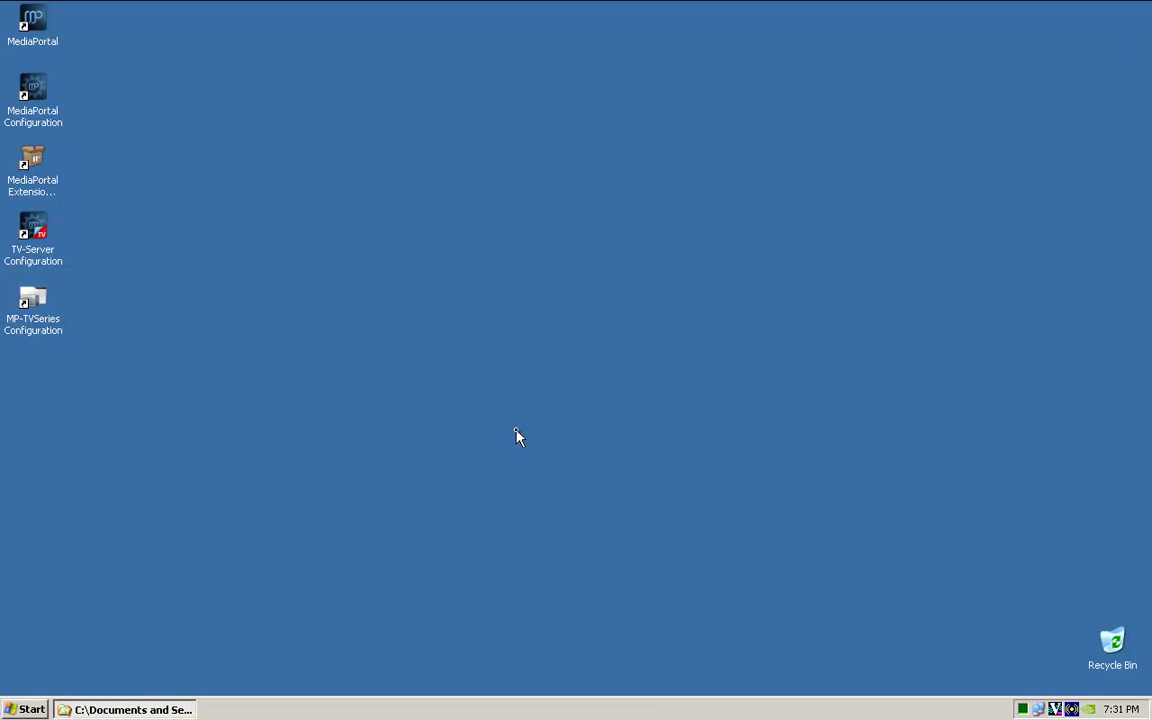
- Browse Explorer to C:\Temp\MediaPortal\logos\logos, holding the 21 channel logo images
{"action": "left_click", "coordinate": [116, 712]}
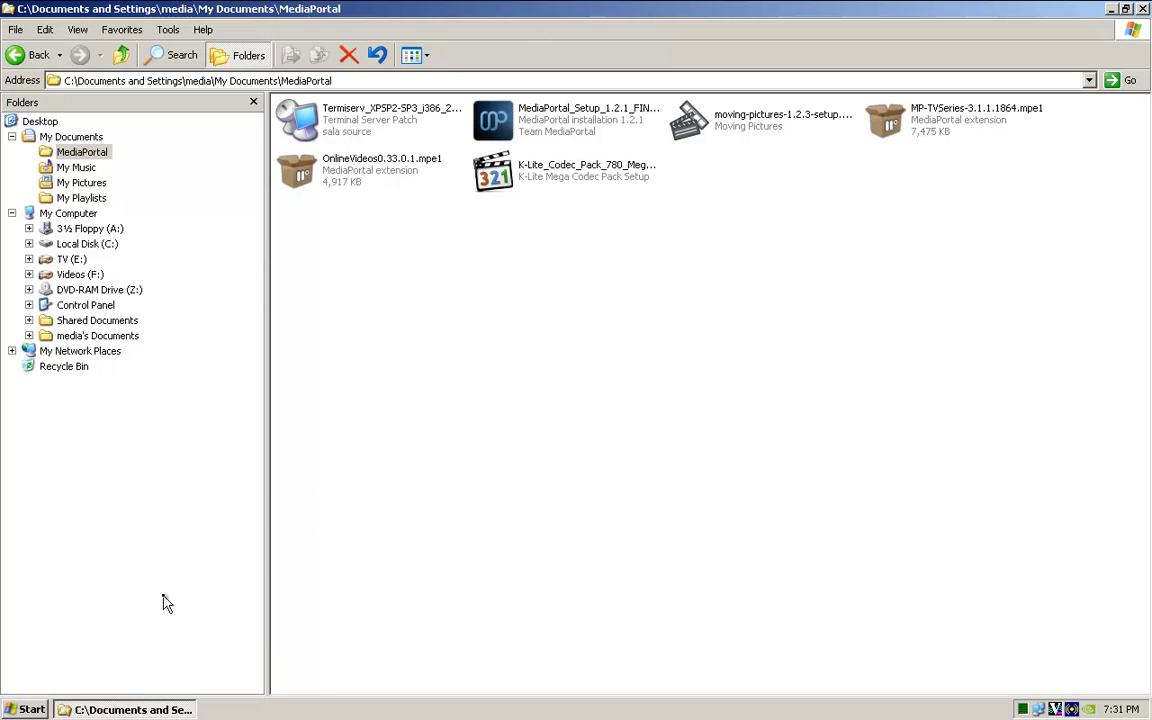
{"action": "left_click", "coordinate": [29, 244]}
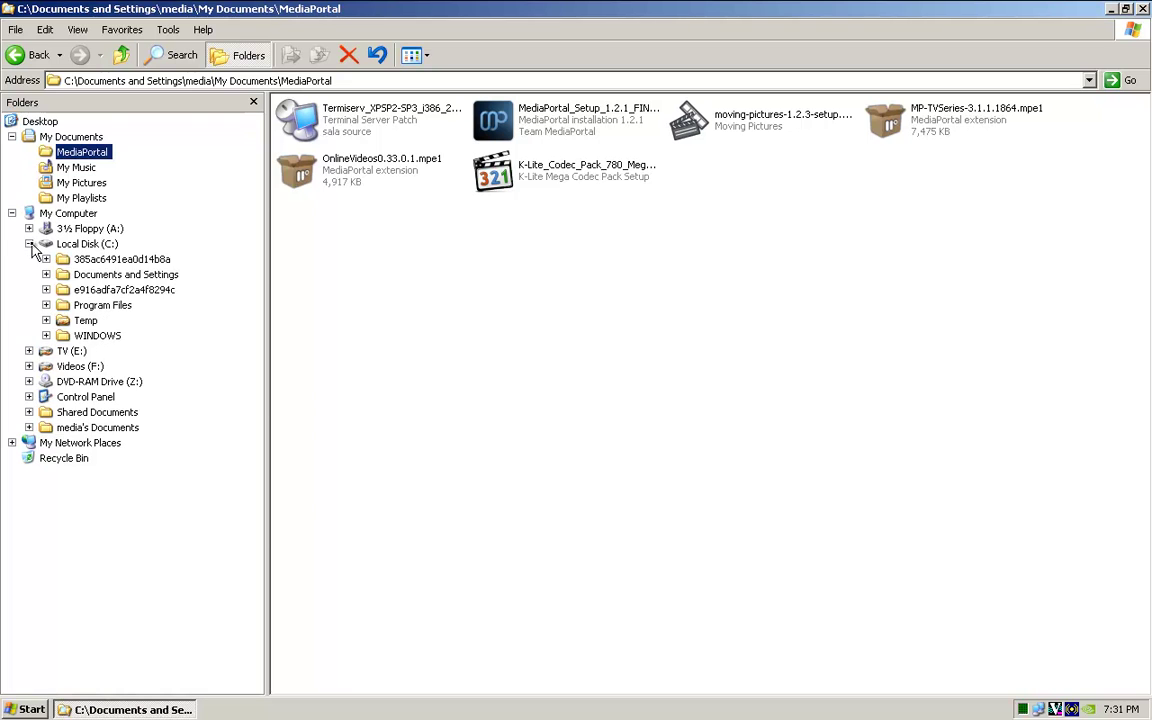
{"action": "left_click", "coordinate": [46, 320]}
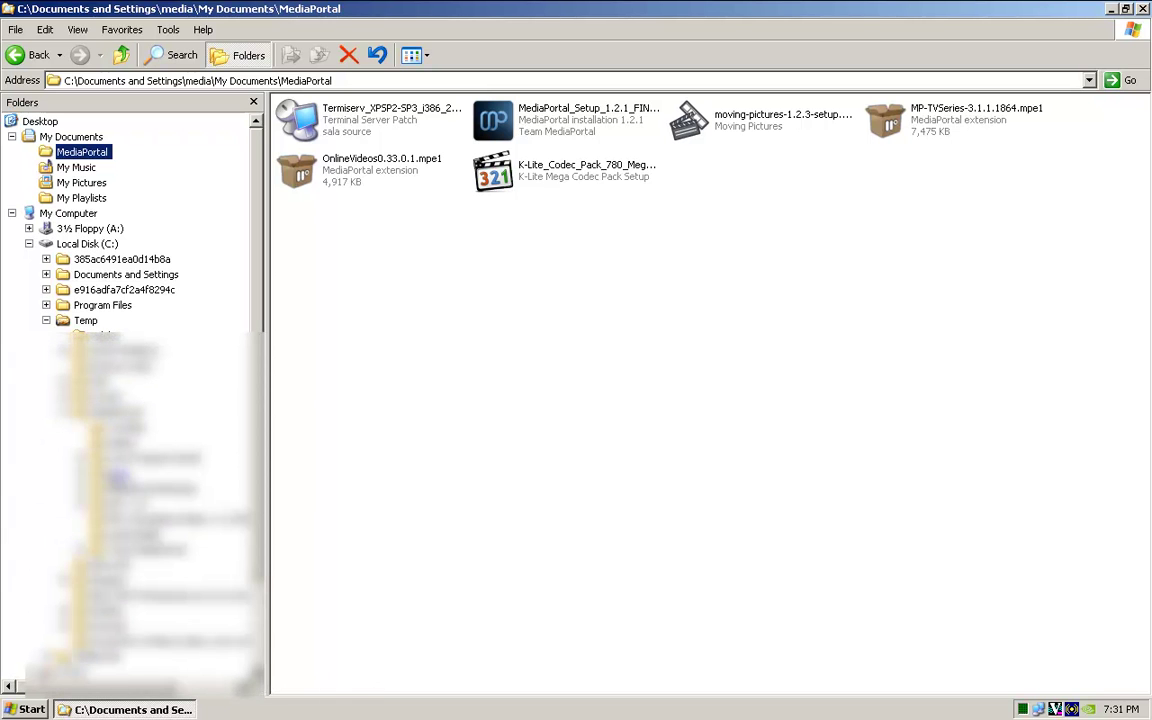
{"action": "left_click", "coordinate": [120, 470]}
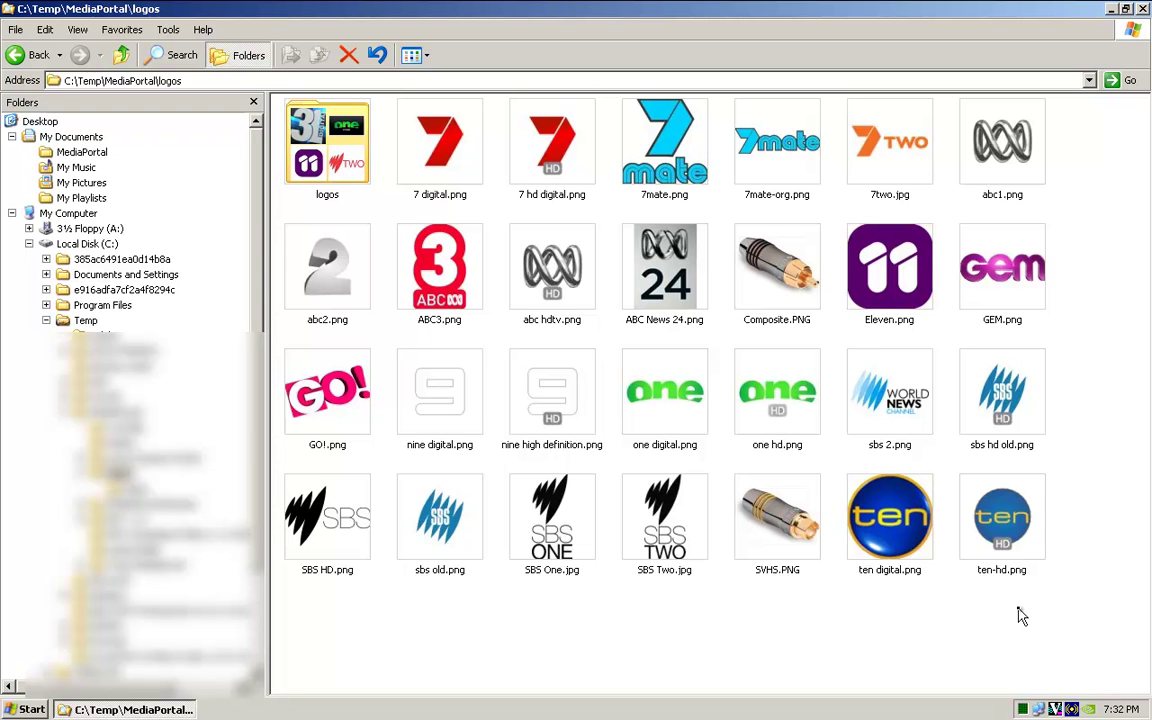
{"action": "double_click", "coordinate": [329, 137]}
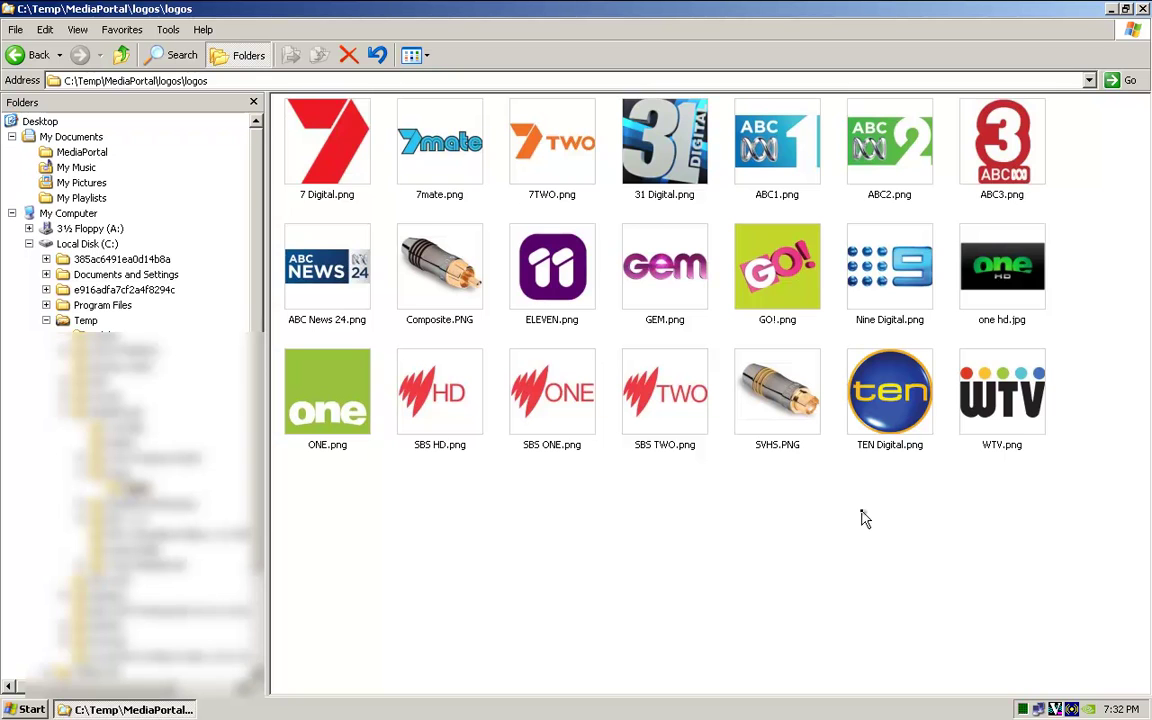
- Select and copy all 21 channel logo images
{"action": "left_click_drag", "start_coordinate": [1050, 528], "coordinate": [295, 115]}
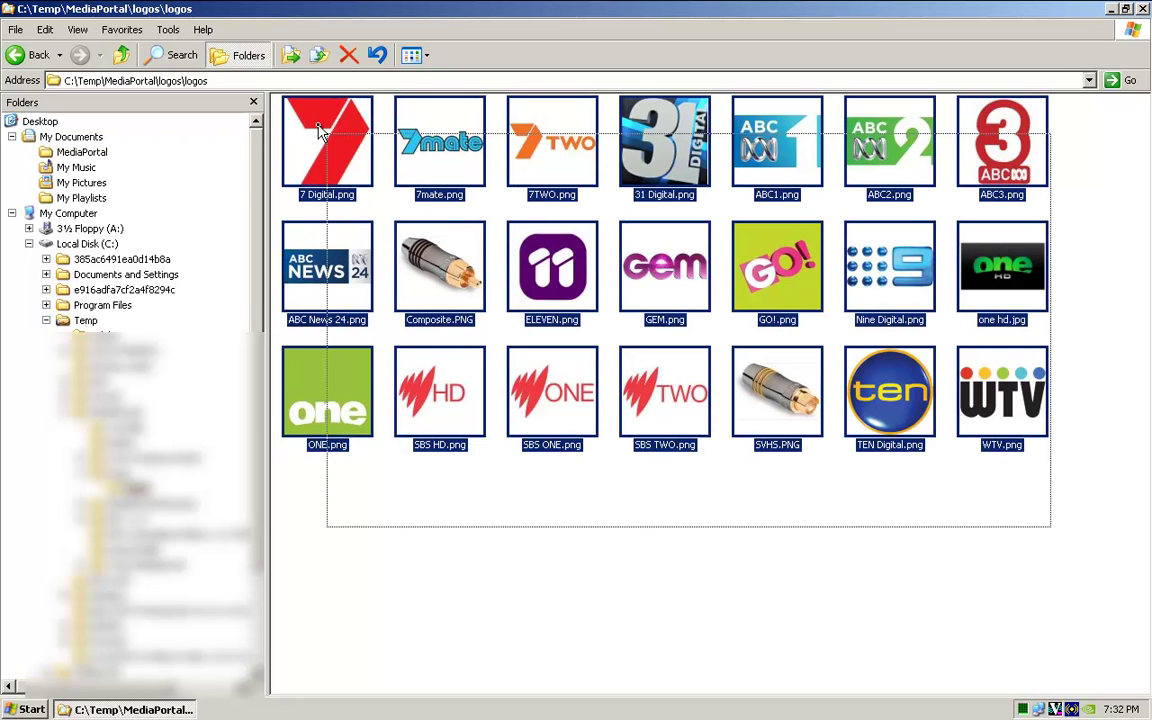
{"action": "right_click", "coordinate": [296, 124]}
{"action": "left_click", "coordinate": [358, 338]}
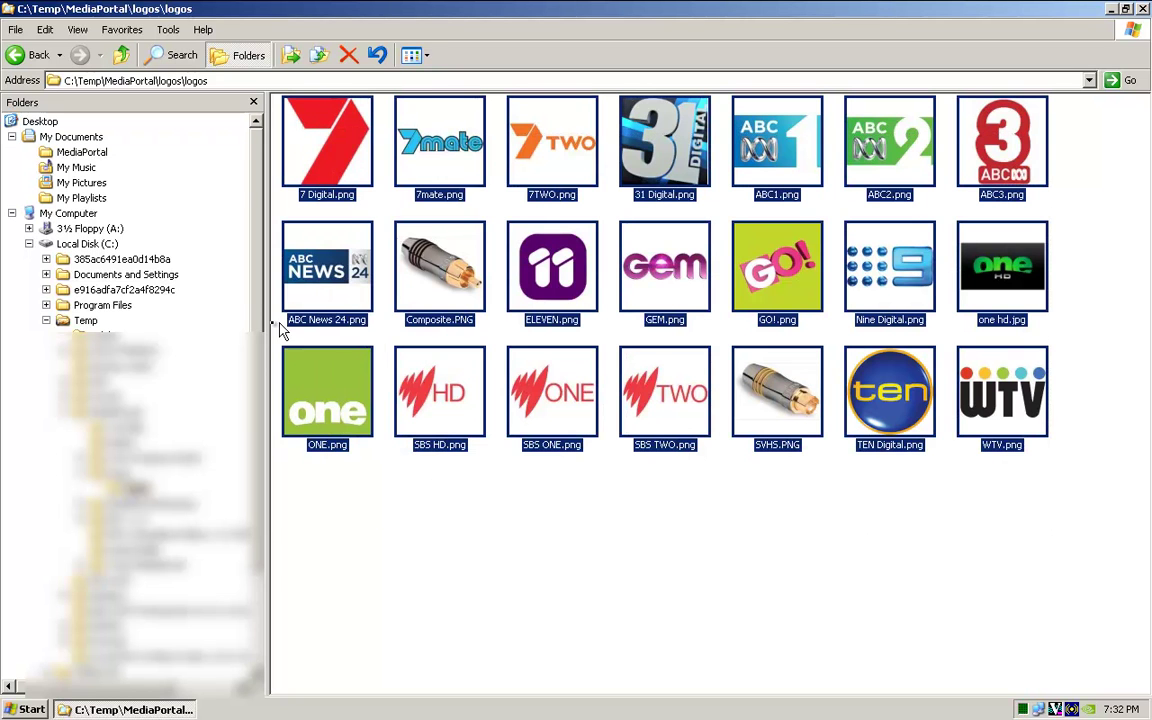
- Navigate to All Users\Application Data\Team MediaPortal\MediaPortal\thumbs\tv\logos
{"action": "left_click", "coordinate": [55, 320]}
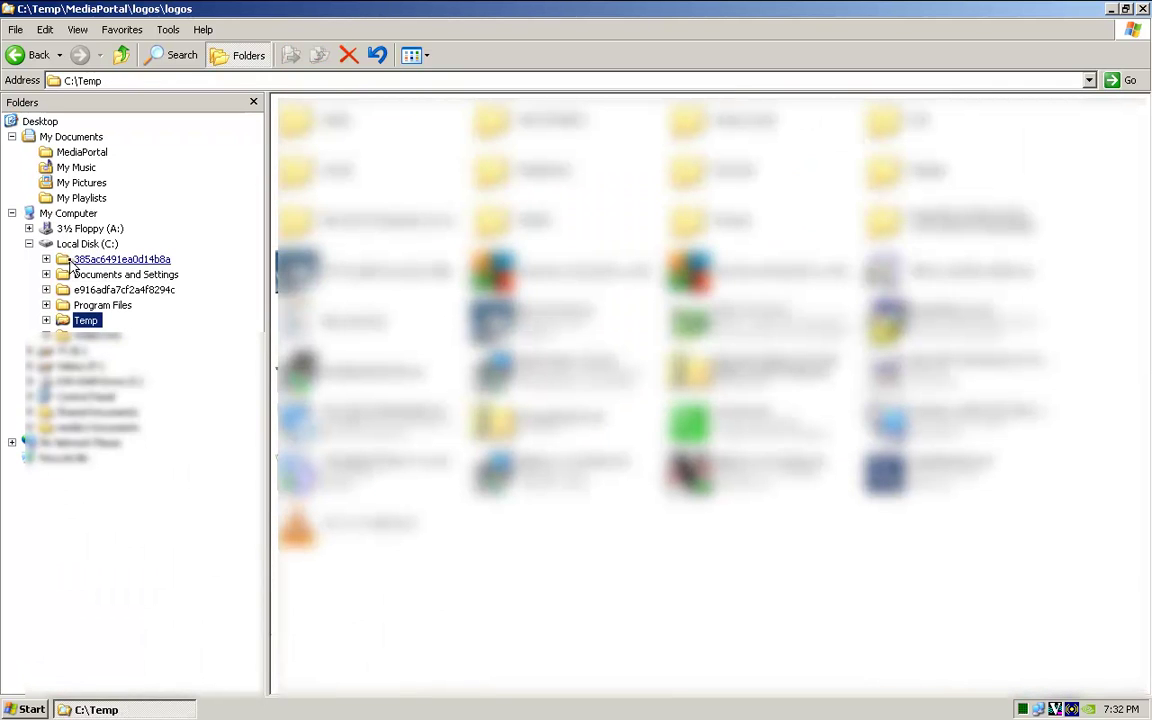
{"action": "left_click", "coordinate": [46, 274]}
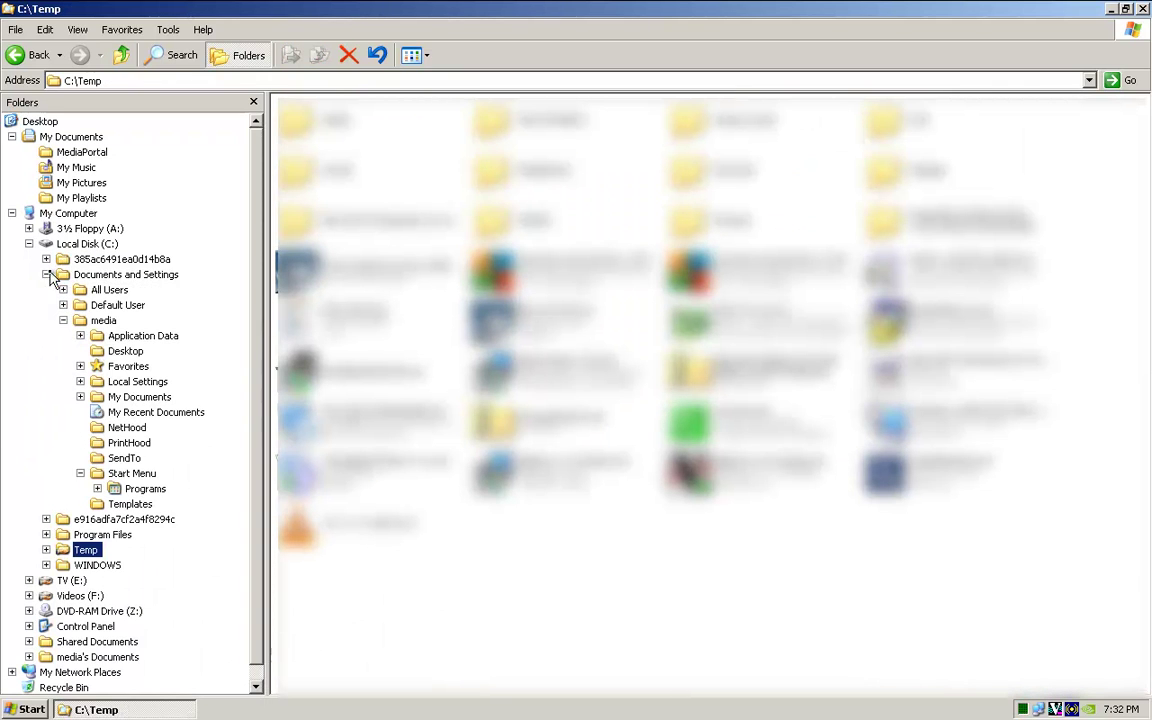
{"action": "left_click", "coordinate": [63, 320]}
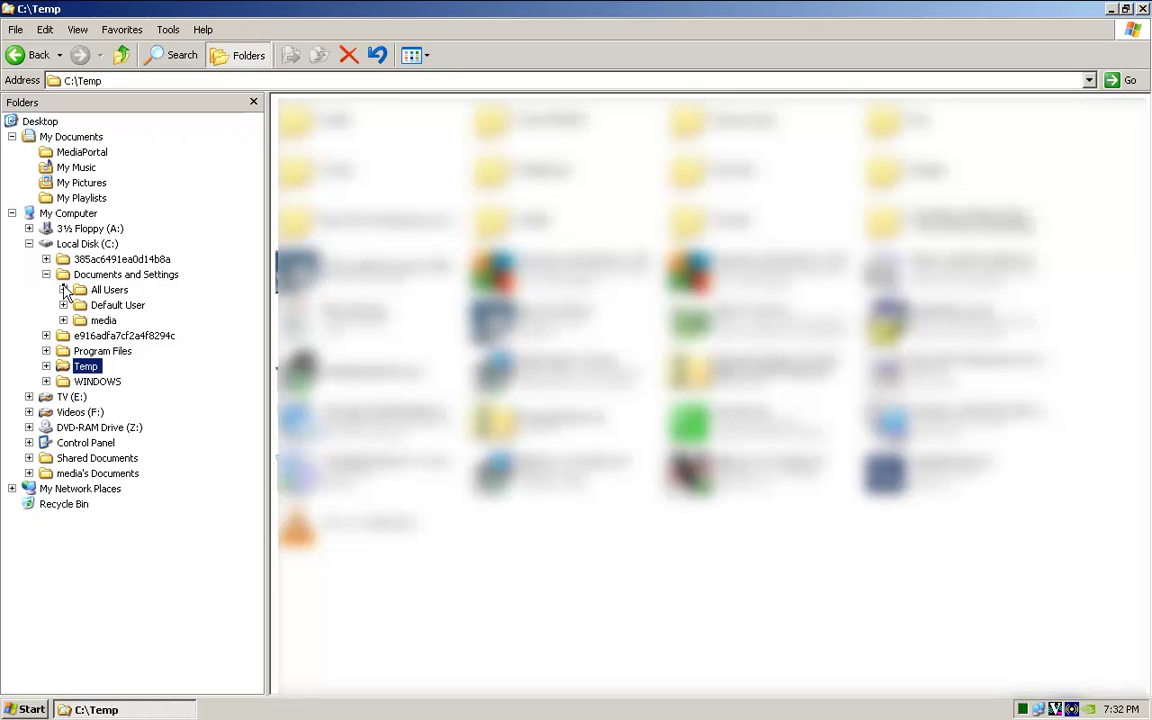
{"action": "left_click", "coordinate": [63, 289]}
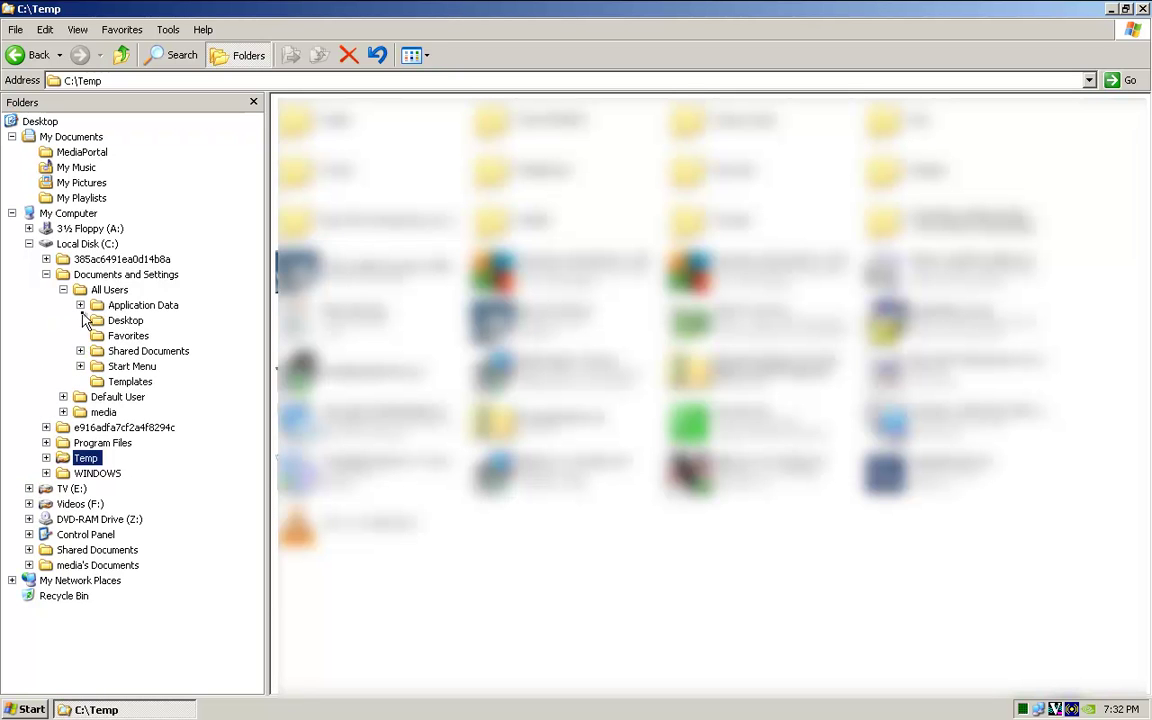
{"action": "left_click", "coordinate": [80, 305]}
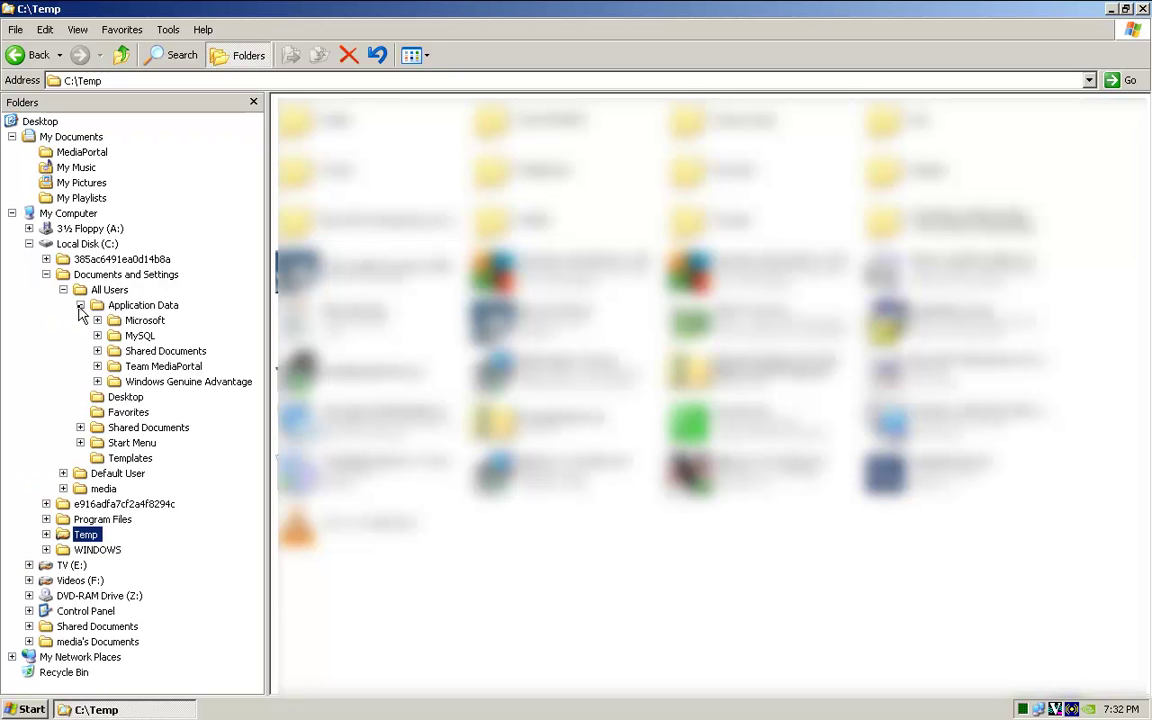
{"action": "left_click", "coordinate": [97, 366]}
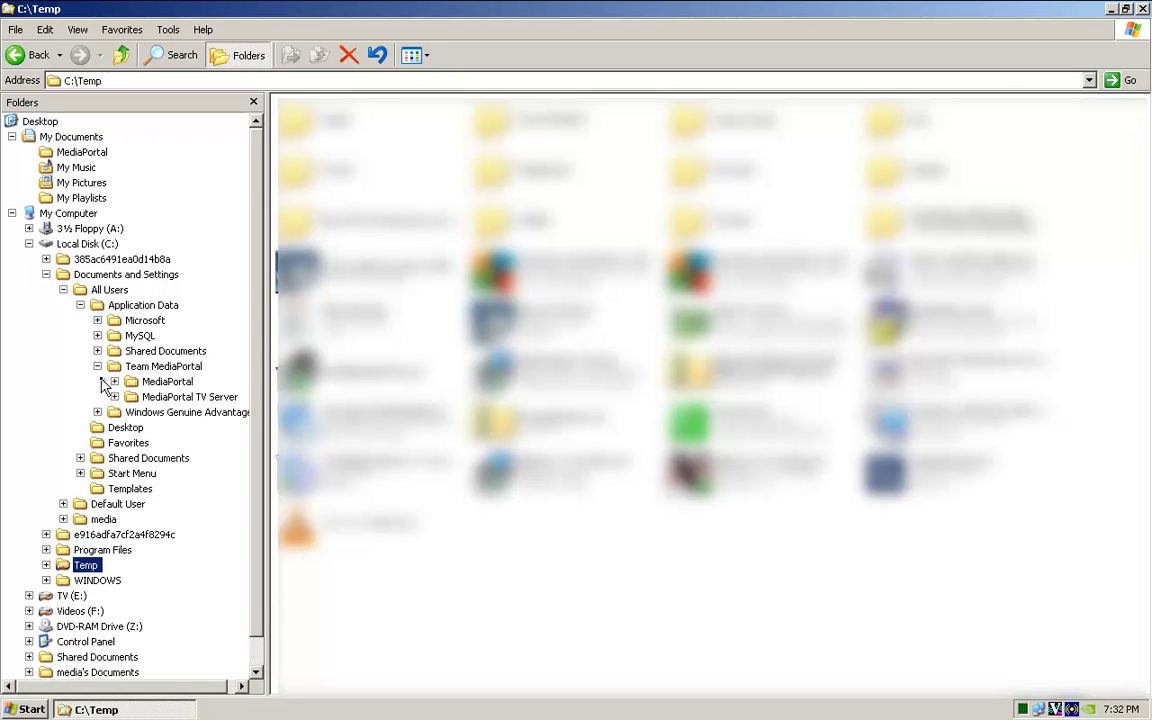
{"action": "left_click", "coordinate": [114, 381]}
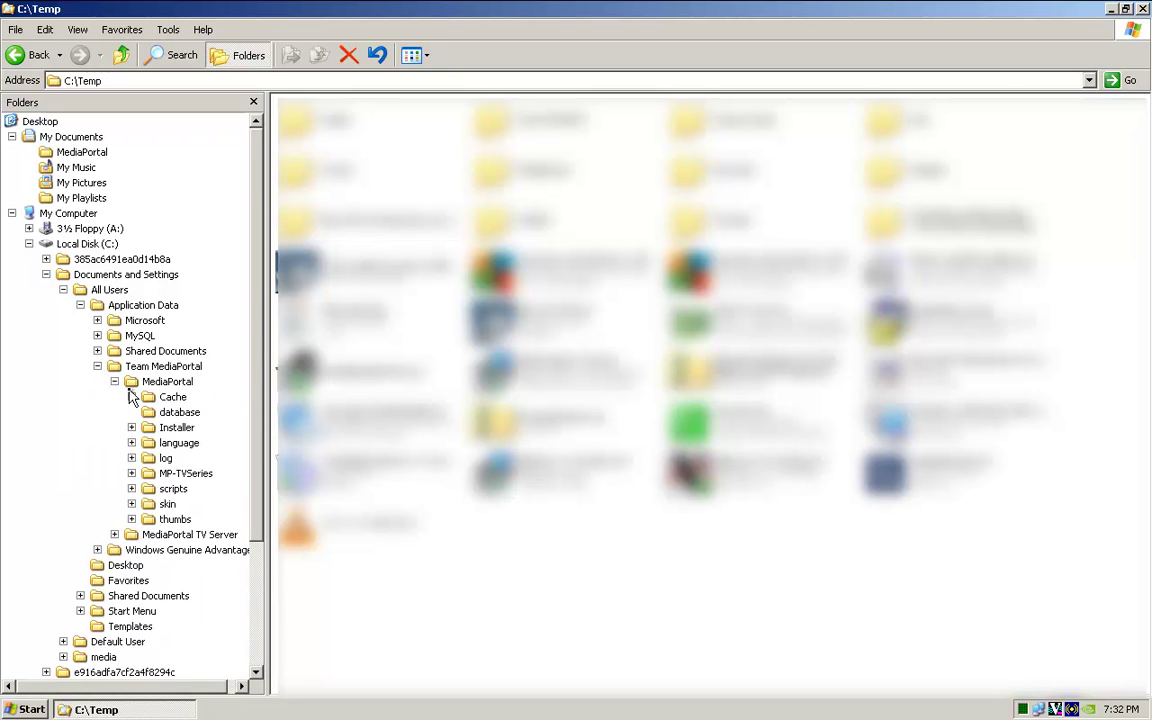
{"action": "left_click", "coordinate": [132, 519]}
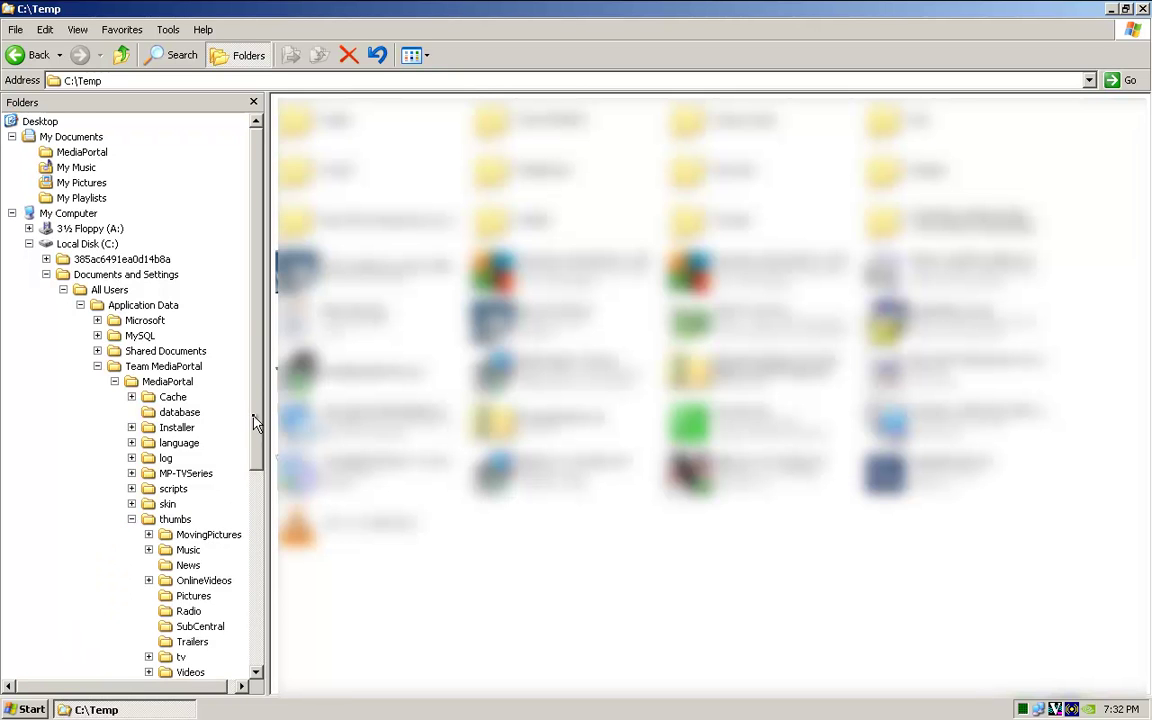
{"action": "scroll", "coordinate": [231, 400], "scroll_direction": "down", "scroll_amount": 1}
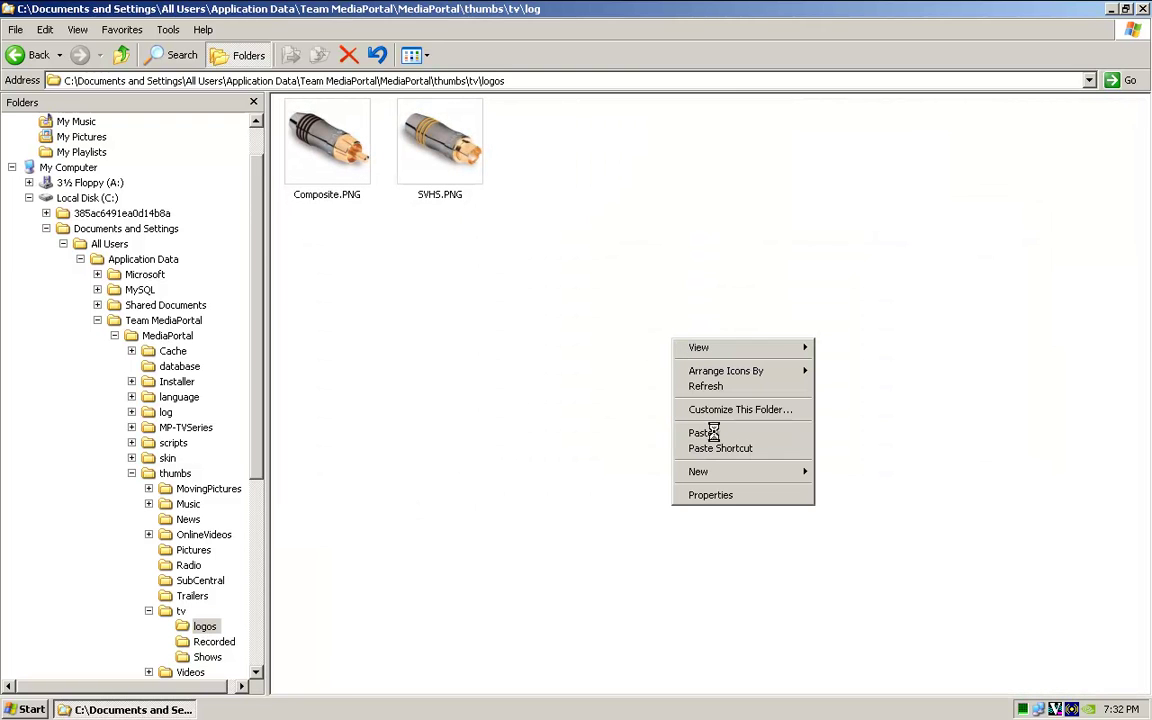
- Paste the logos into thumbs\tv\logos, keeping the existing Composite.PNG and SVHS.PNG
{"action": "left_click", "coordinate": [712, 435]}
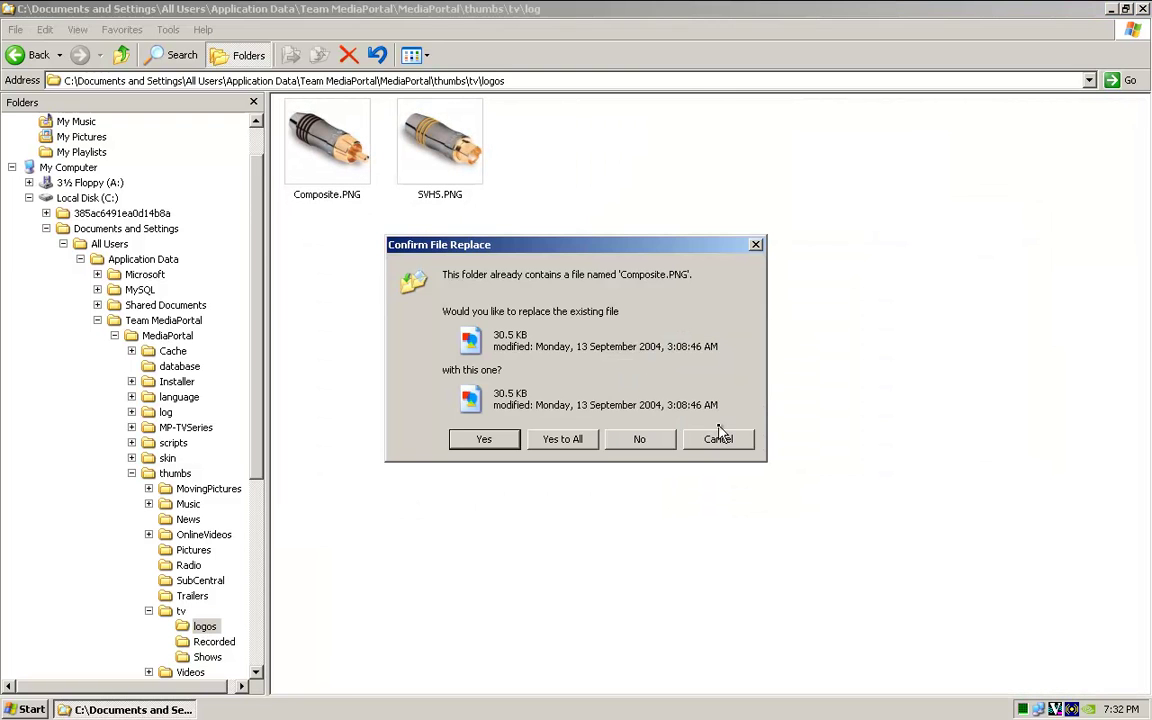
{"action": "left_click", "coordinate": [652, 441]}
{"action": "left_click", "coordinate": [645, 441]}
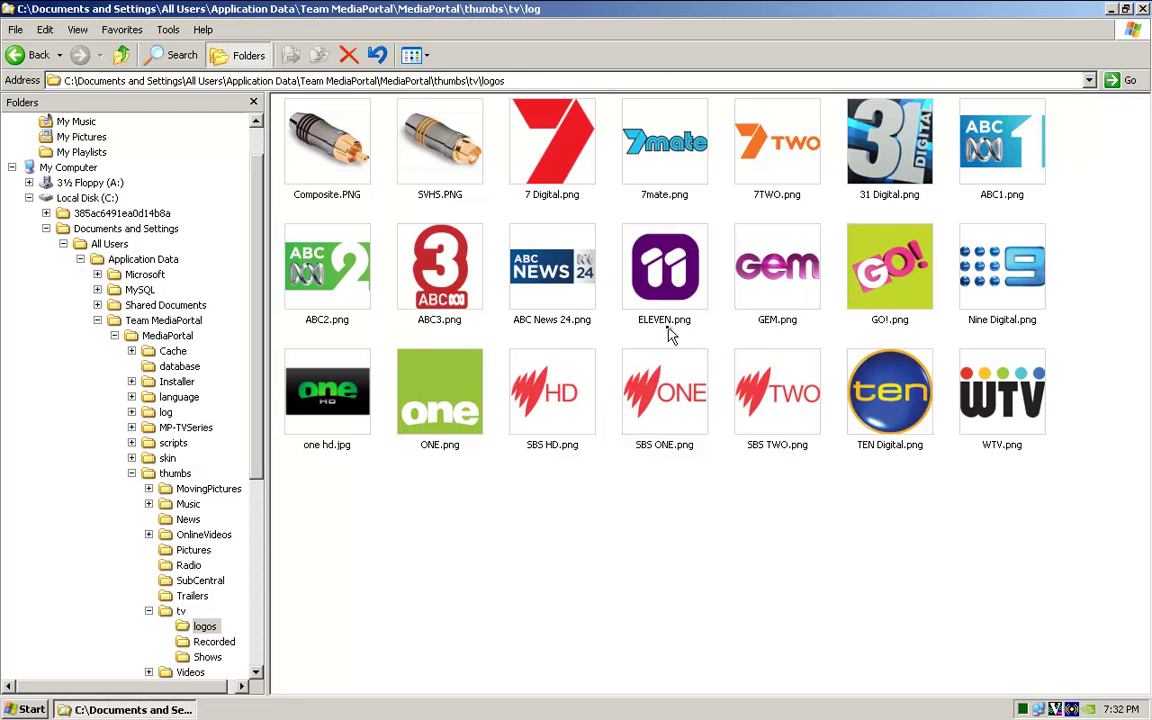
- Check the pasted logo files' sizes, then minimize Explorer to show the desktop
{"action": "mouse_move", "coordinate": [692, 332]}
{"action": "mouse_move", "coordinate": [441, 327]}
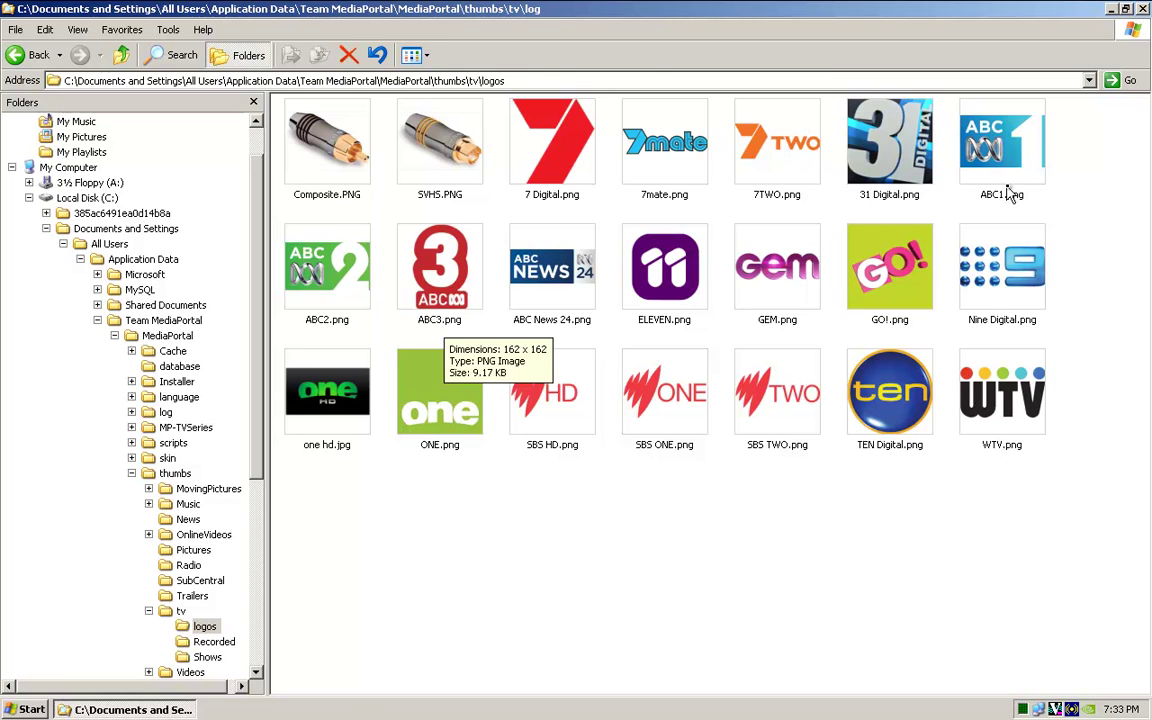
{"action": "mouse_move", "coordinate": [1008, 200]}
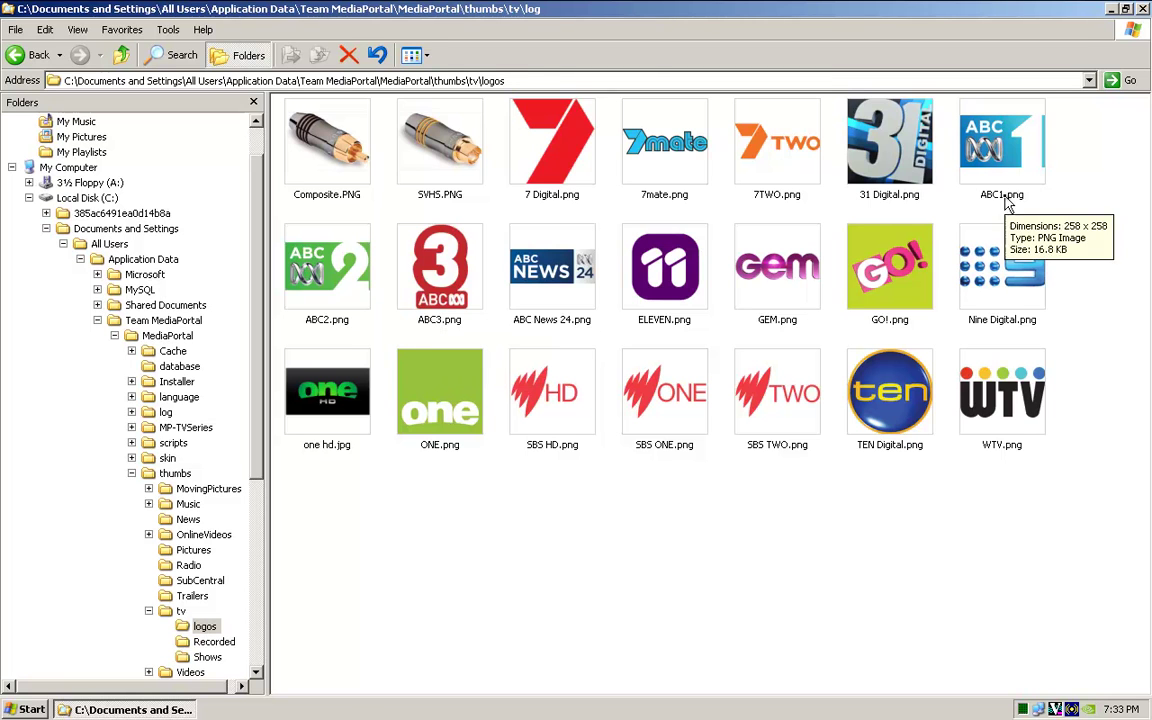
{"action": "left_click", "coordinate": [1113, 9]}
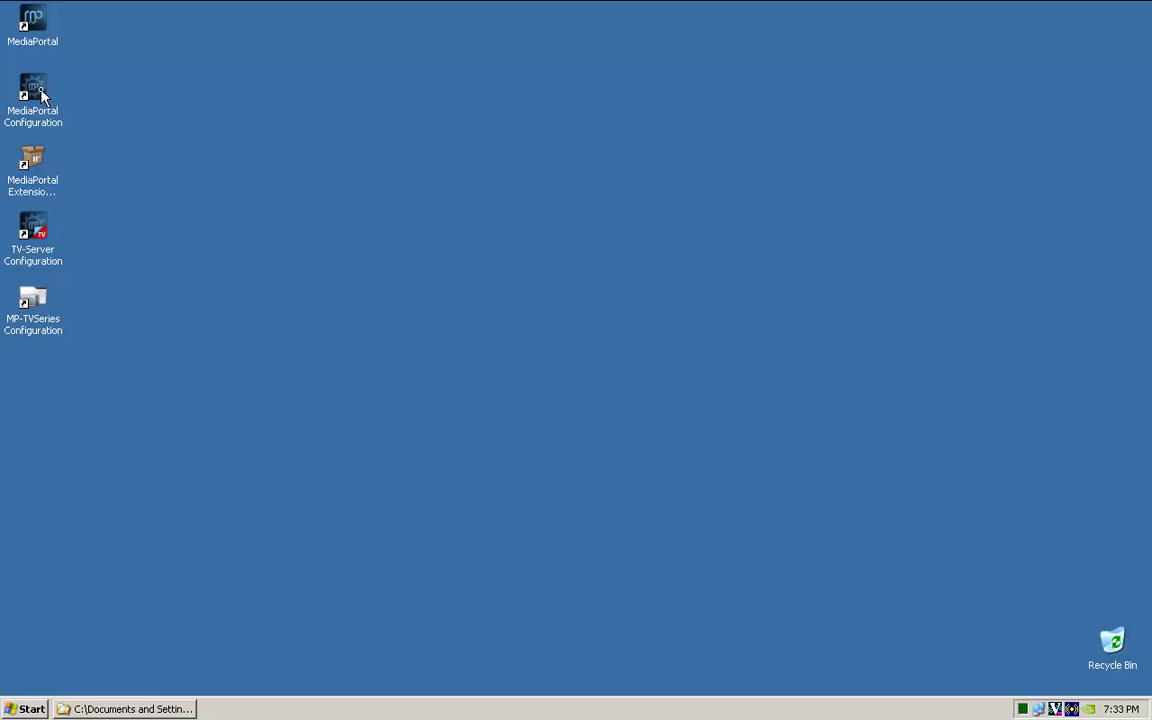
- Launch TV-Server Configuration from its desktop shortcut, then start Internet Explorer from the Start menu
{"action": "double_click", "coordinate": [44, 258]}
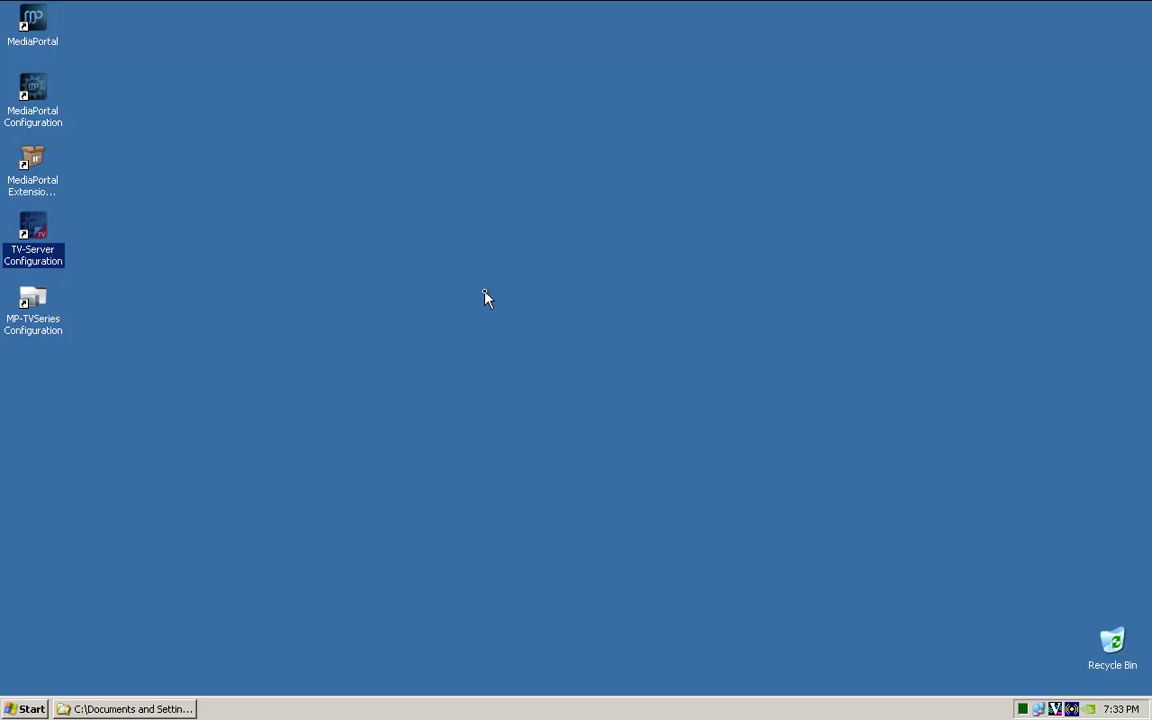
{"action": "left_click", "coordinate": [546, 313]}
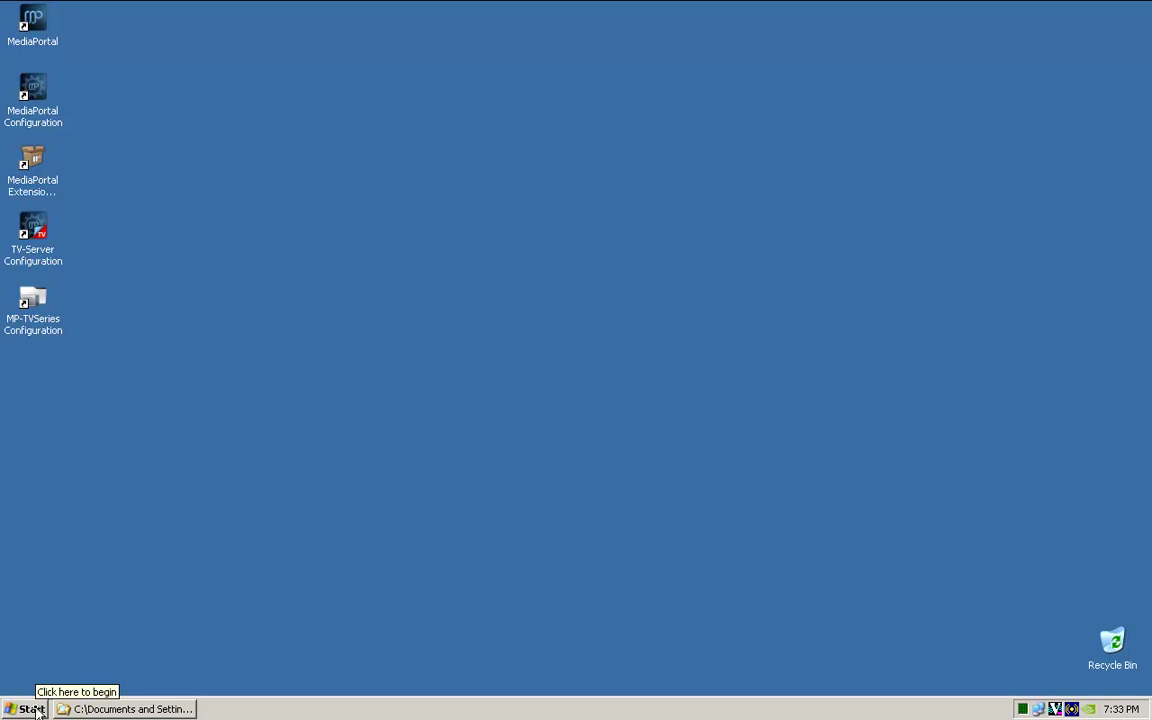
{"action": "right_click", "coordinate": [24, 250]}
{"action": "left_click", "coordinate": [45, 260]}
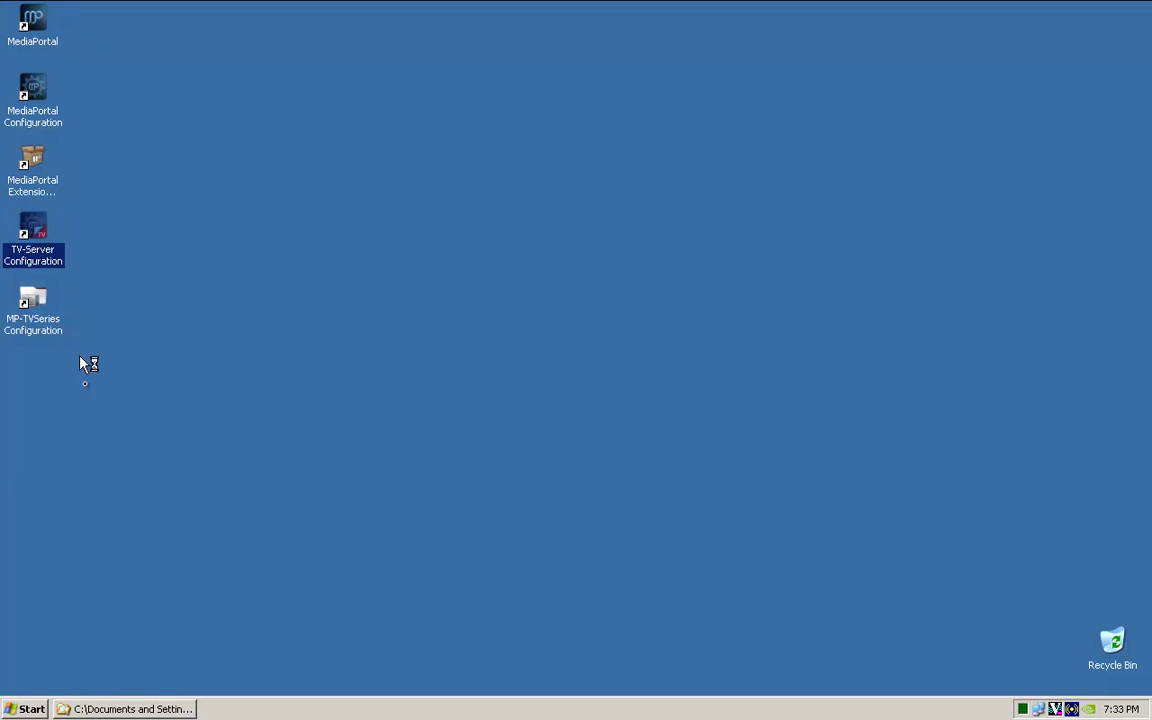
{"action": "left_click", "coordinate": [35, 710]}
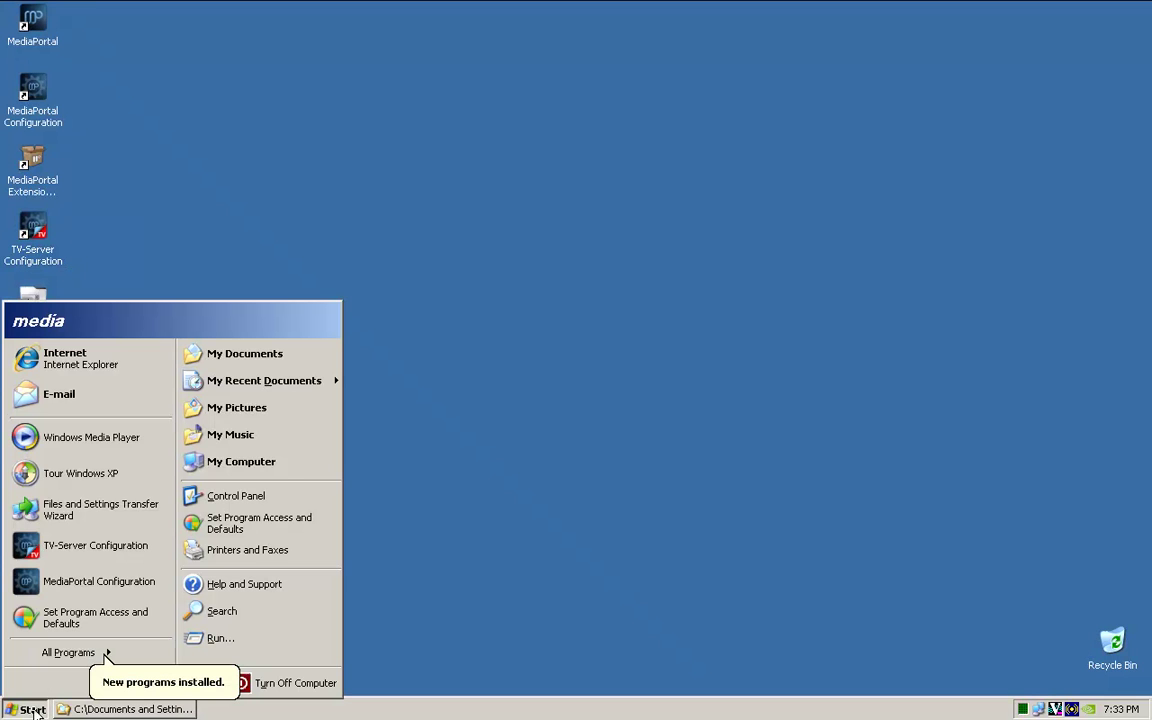
{"action": "left_click", "coordinate": [124, 357]}
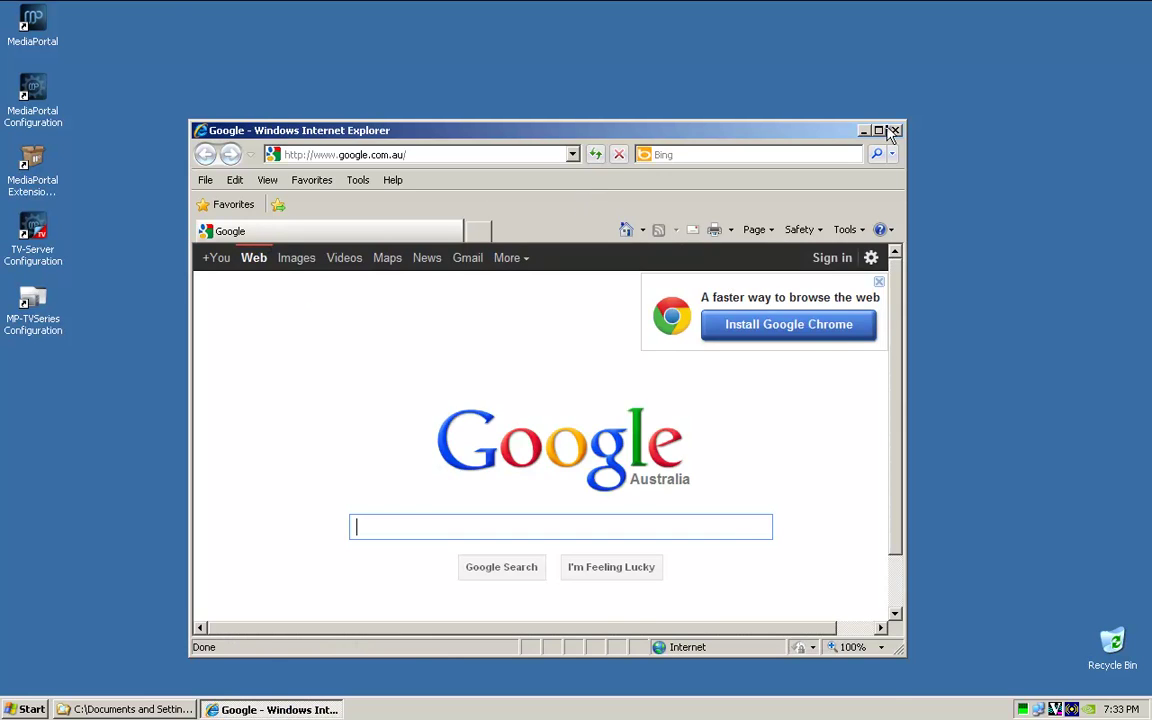
- Maximize Internet Explorer, search Google for 'mediaportal' and open the team-mediaportal.com result
{"action": "left_click", "coordinate": [879, 131]}
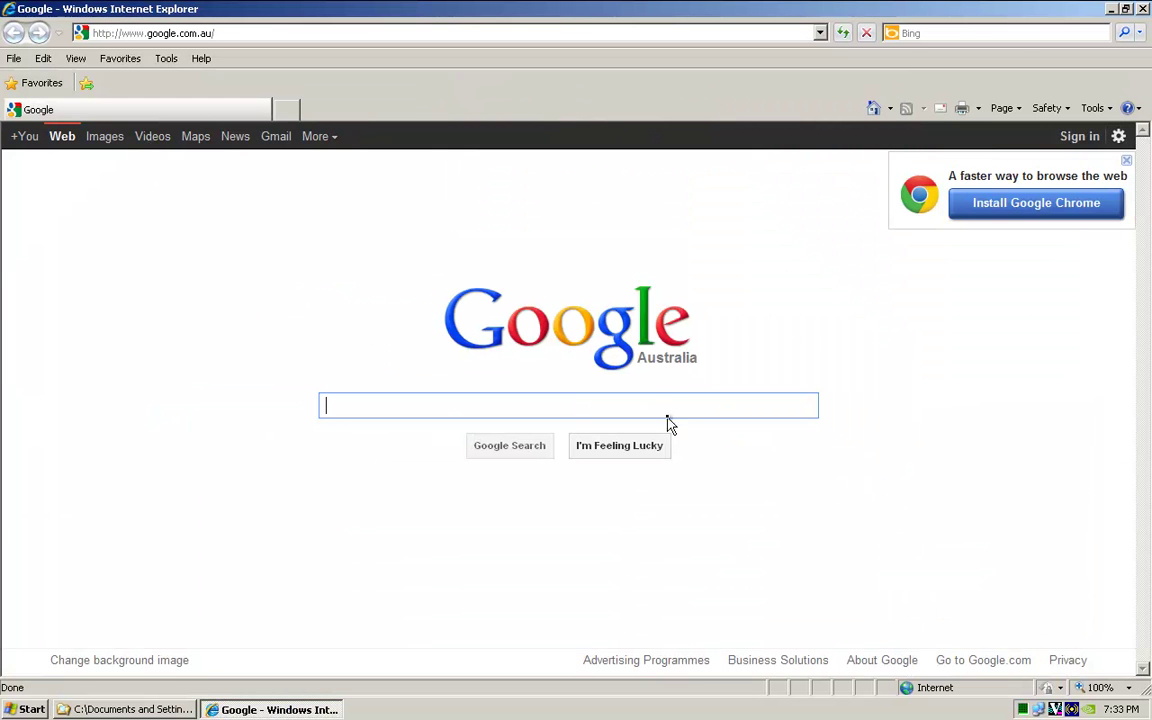
{"action": "type", "text": "mediaporta"}
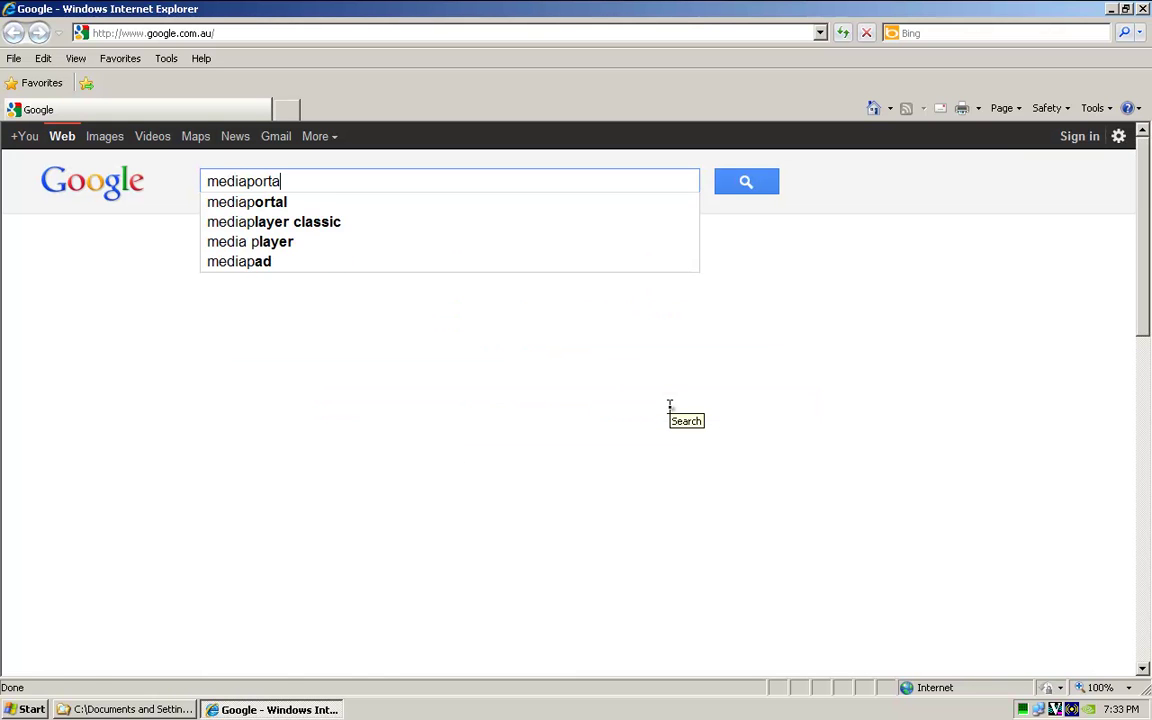
{"action": "key", "text": "Down"}
{"action": "key", "text": "Down"}
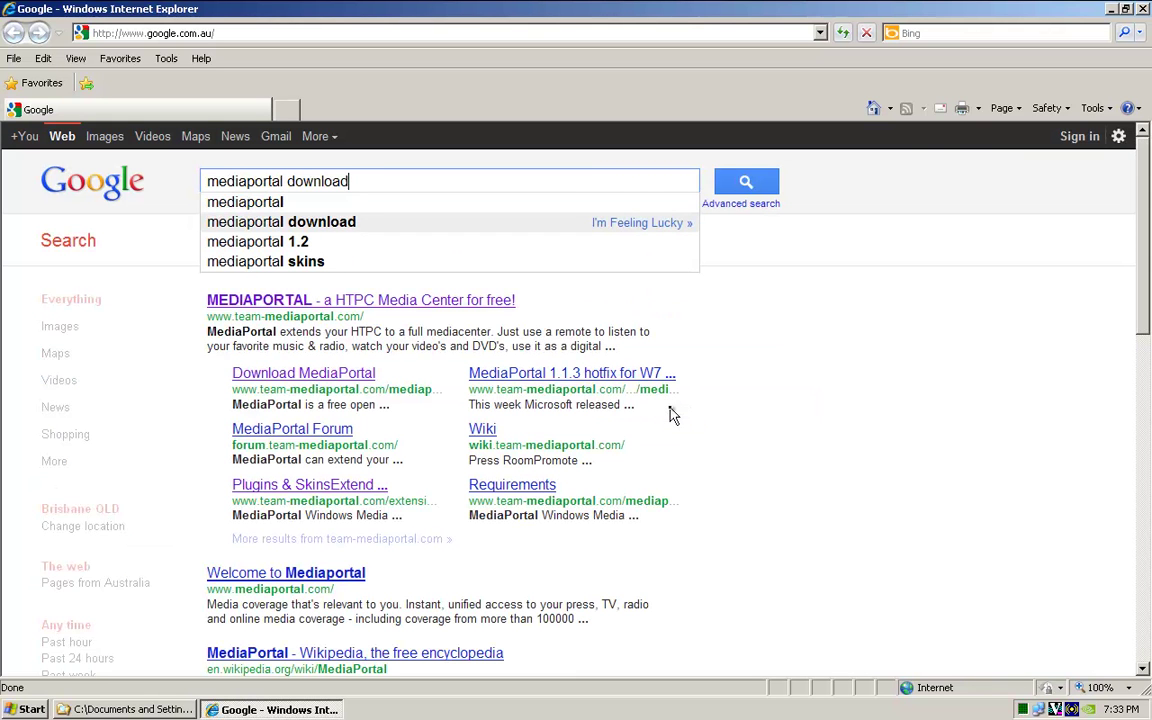
{"action": "key", "text": "Up"}
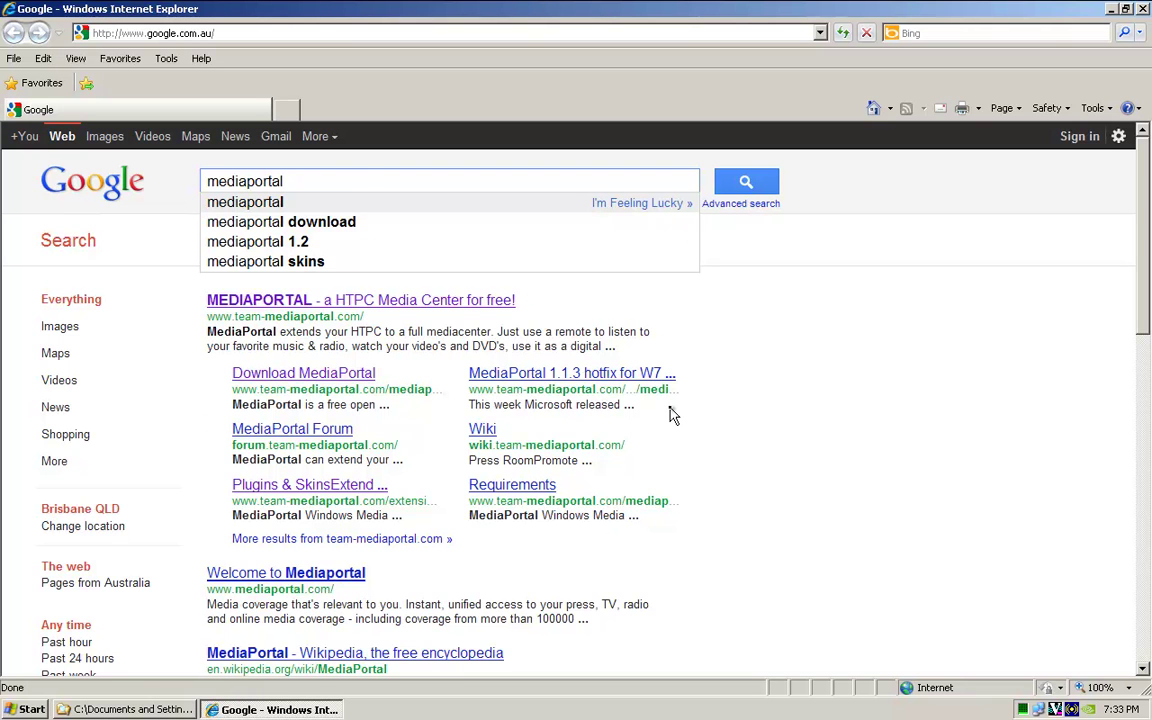
{"action": "key", "text": "Down"}
{"action": "key", "text": "Down"}
{"action": "key", "text": "Down"}
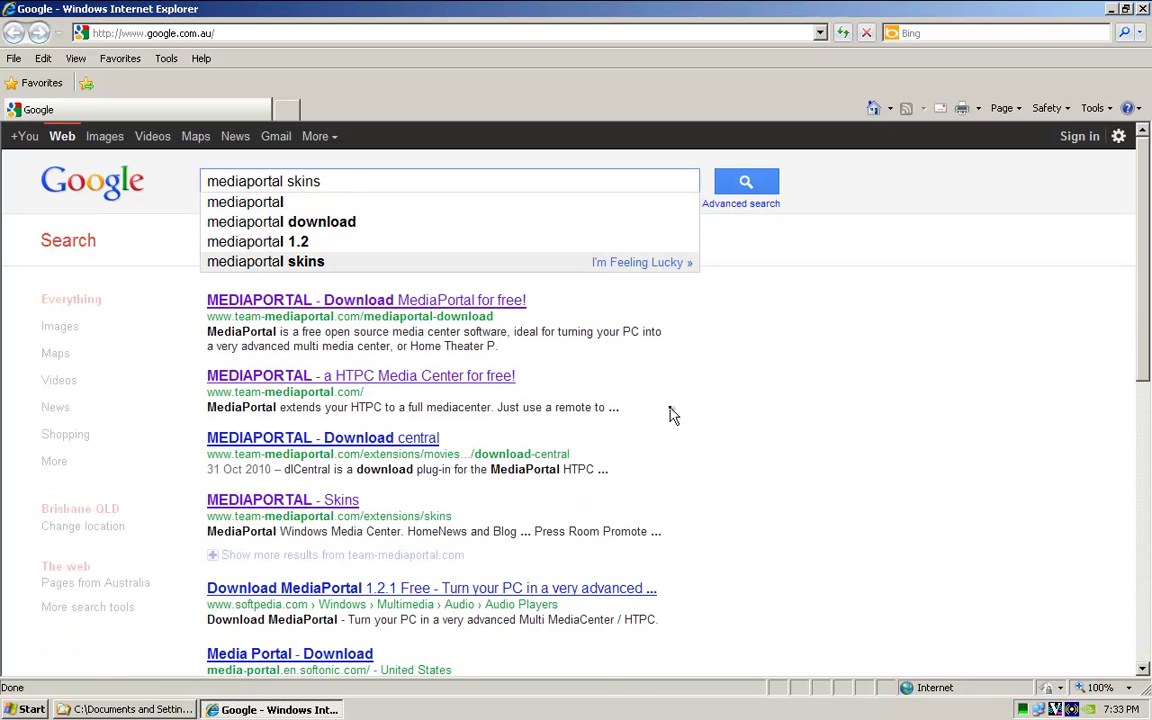
{"action": "left_click", "coordinate": [257, 204]}
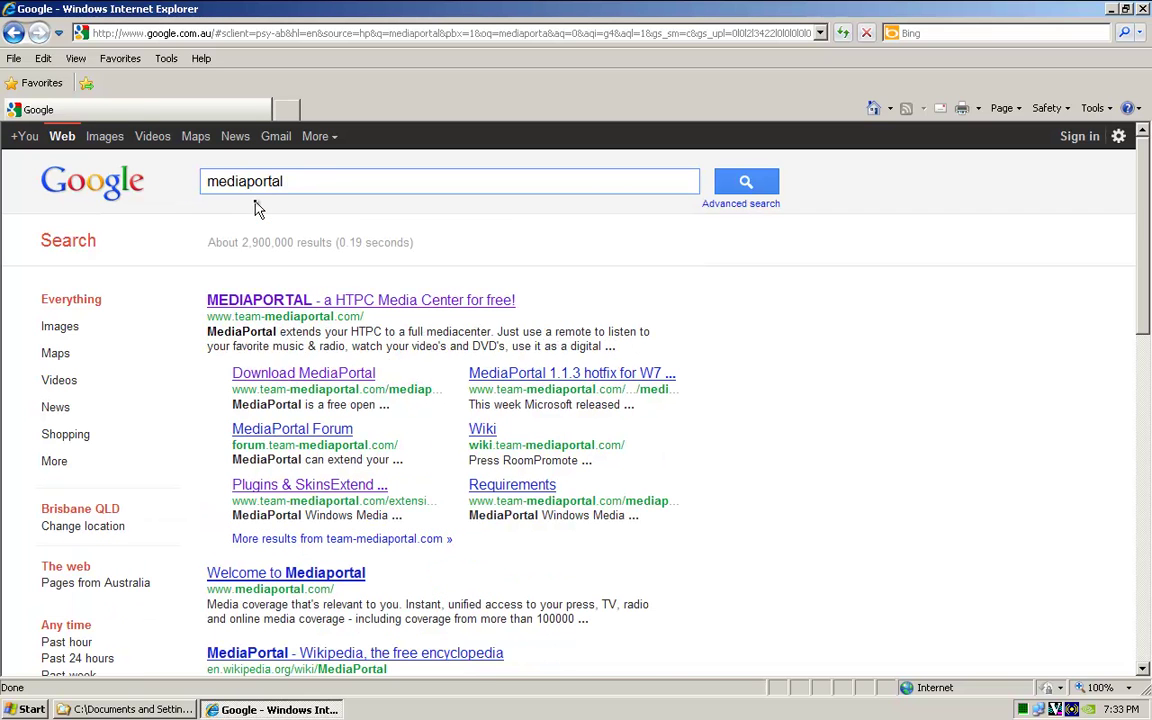
{"action": "left_click", "coordinate": [291, 299]}
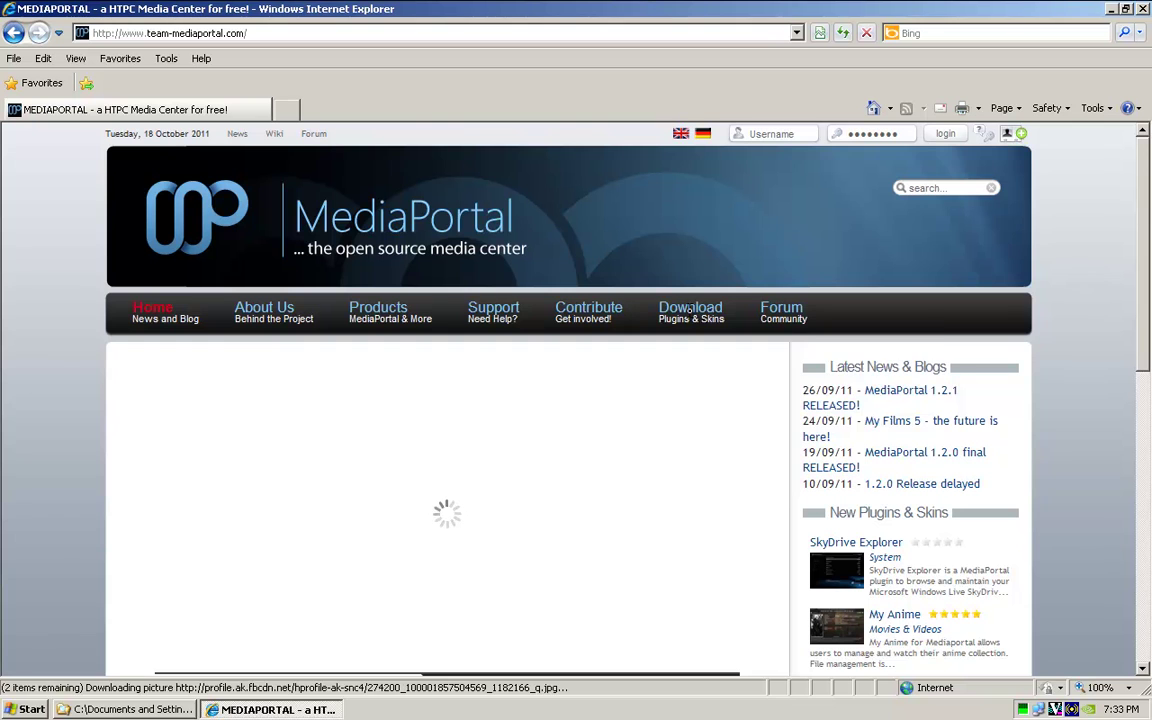
{"action": "mouse_move", "coordinate": [693, 318]}
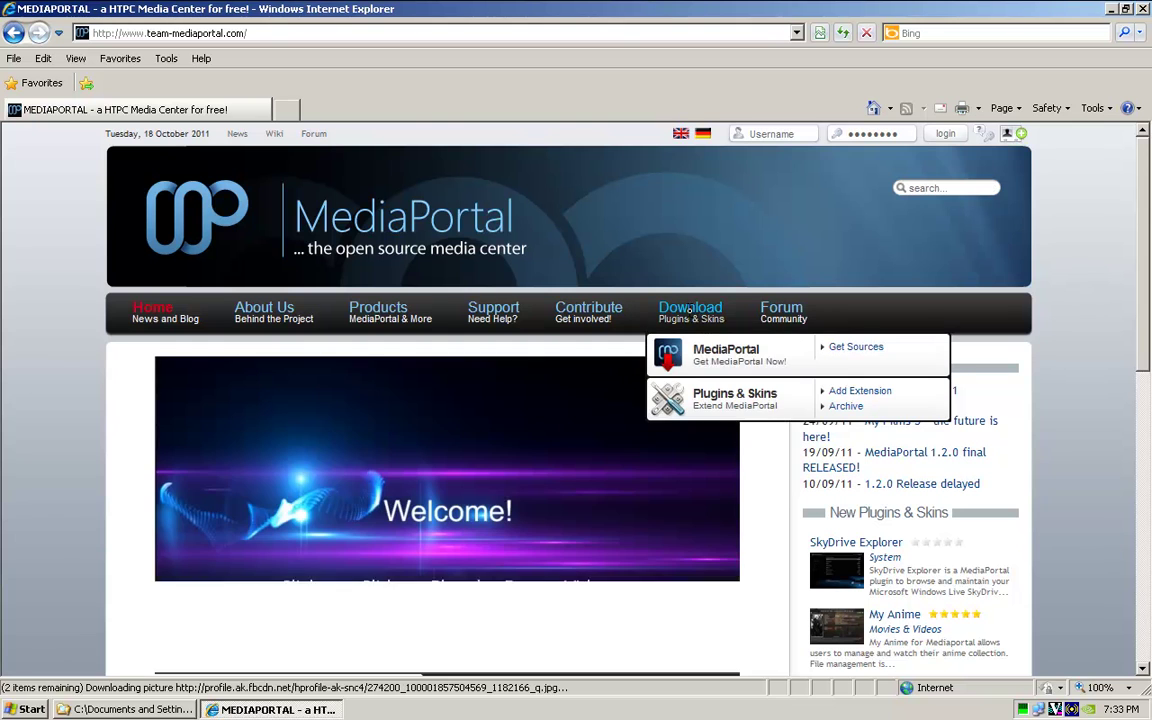
- Open Download > Plugins & Skins > Widescreen and scroll the skins list down to StreamedMP
{"action": "left_click", "coordinate": [735, 395]}
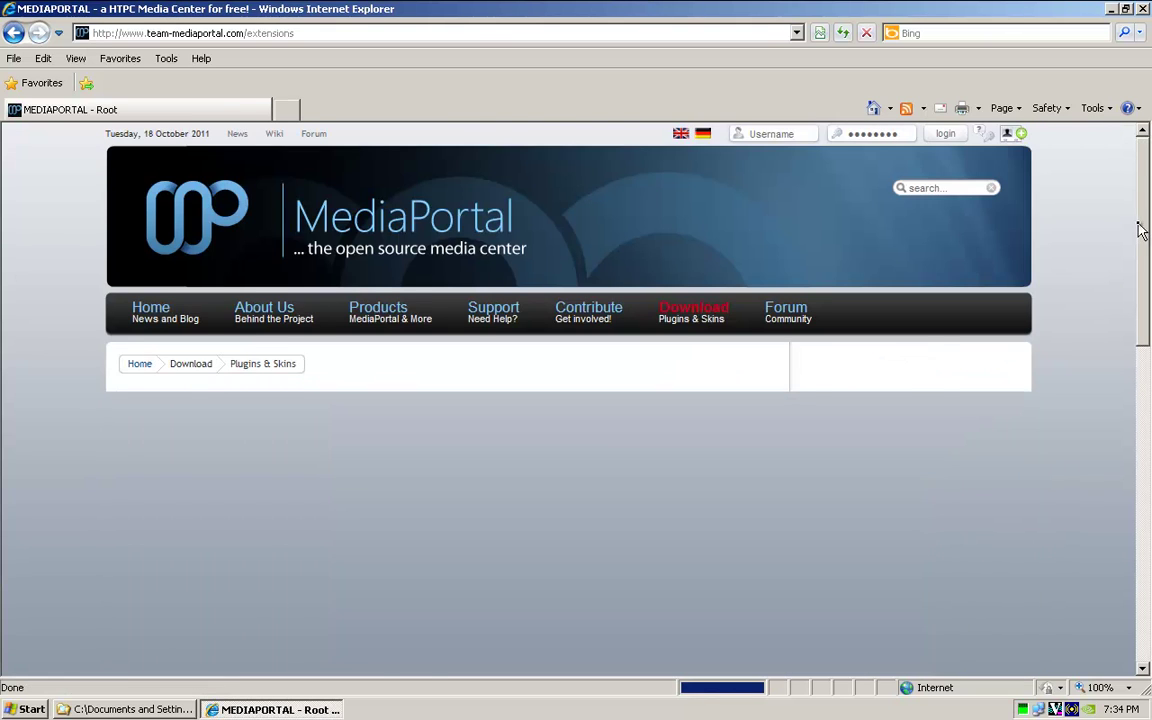
{"action": "scroll", "coordinate": [655, 507], "scroll_direction": "down", "scroll_amount": 1}
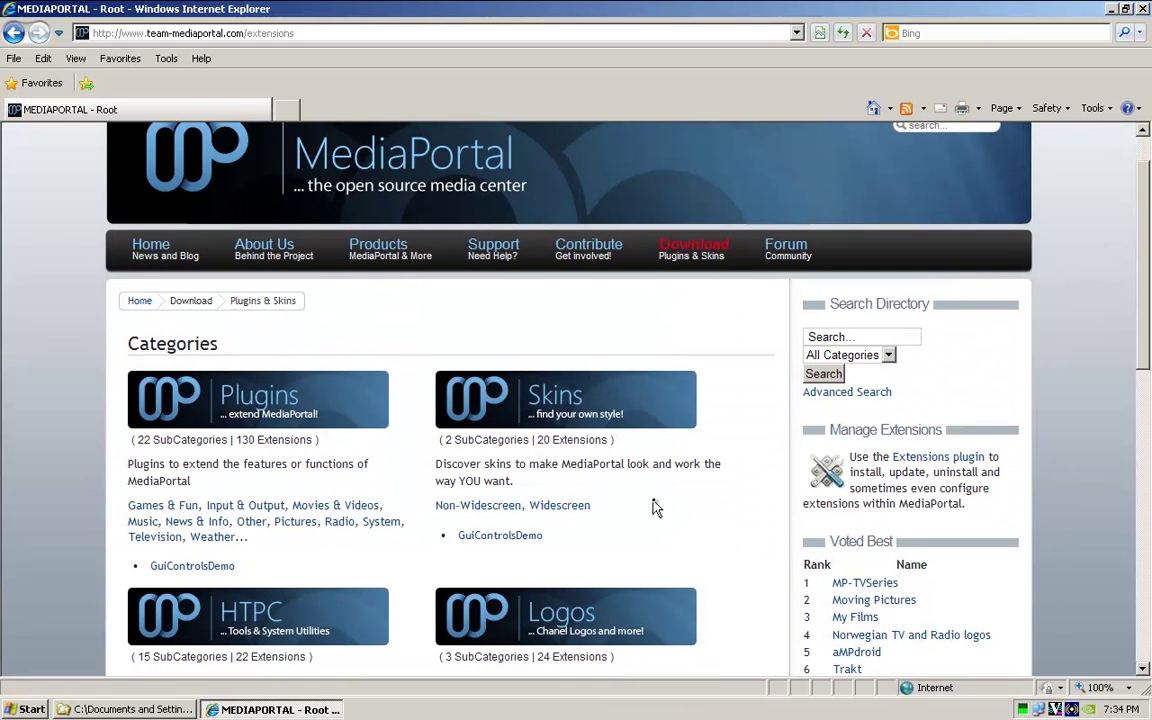
{"action": "left_click", "coordinate": [565, 507]}
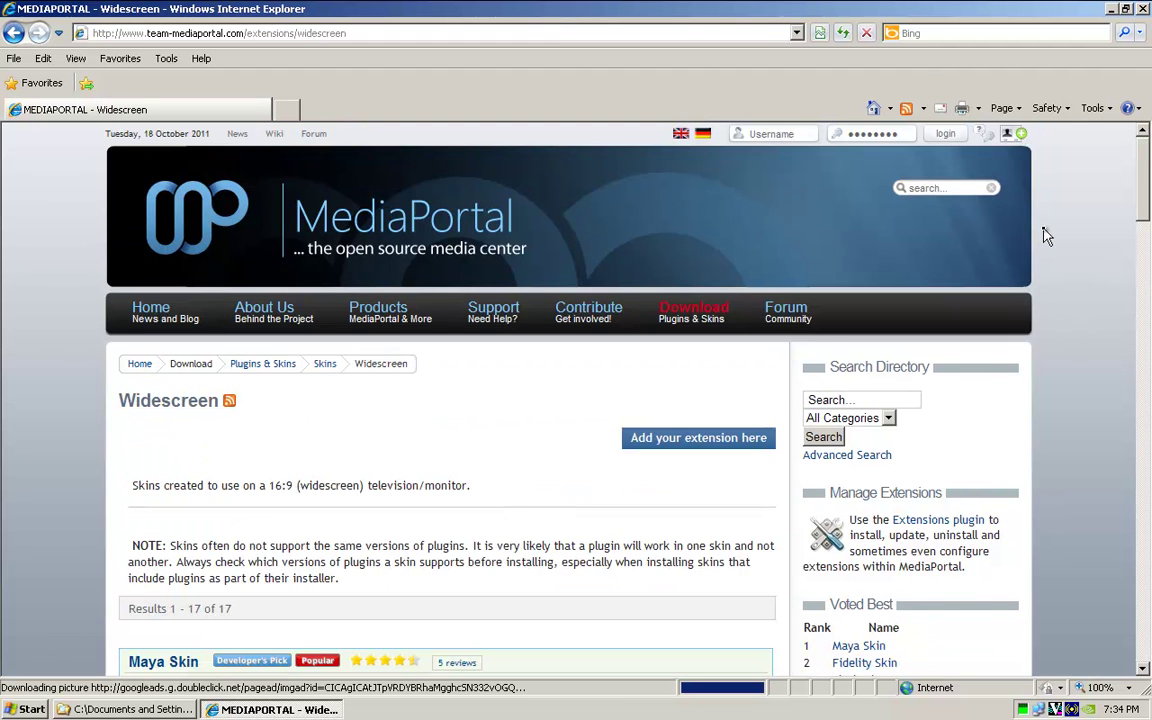
{"action": "left_click_drag", "start_coordinate": [1146, 178], "coordinate": [1146, 238]}
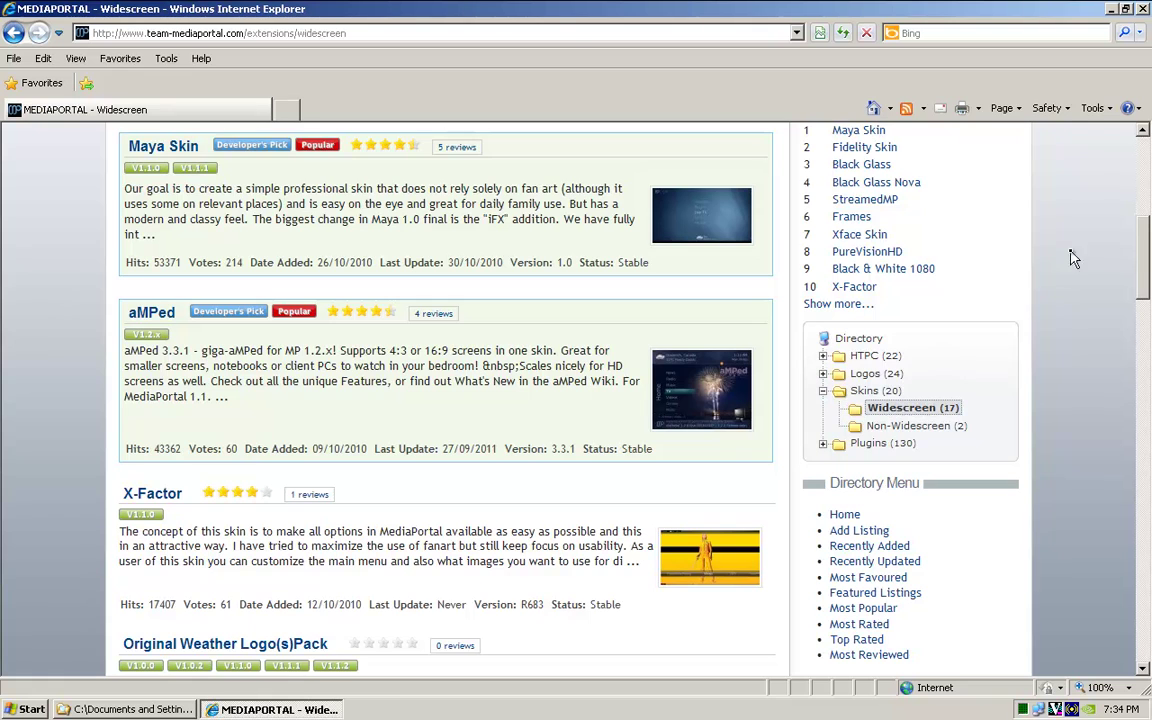
{"action": "mouse_move", "coordinate": [1145, 267]}
{"action": "left_mouse_down"}
{"action": "mouse_move", "coordinate": [1144, 231]}
{"action": "mouse_move", "coordinate": [1148, 275]}
{"action": "left_mouse_up"}
{"action": "scroll", "coordinate": [287, 369], "scroll_direction": "up", "scroll_amount": 3}
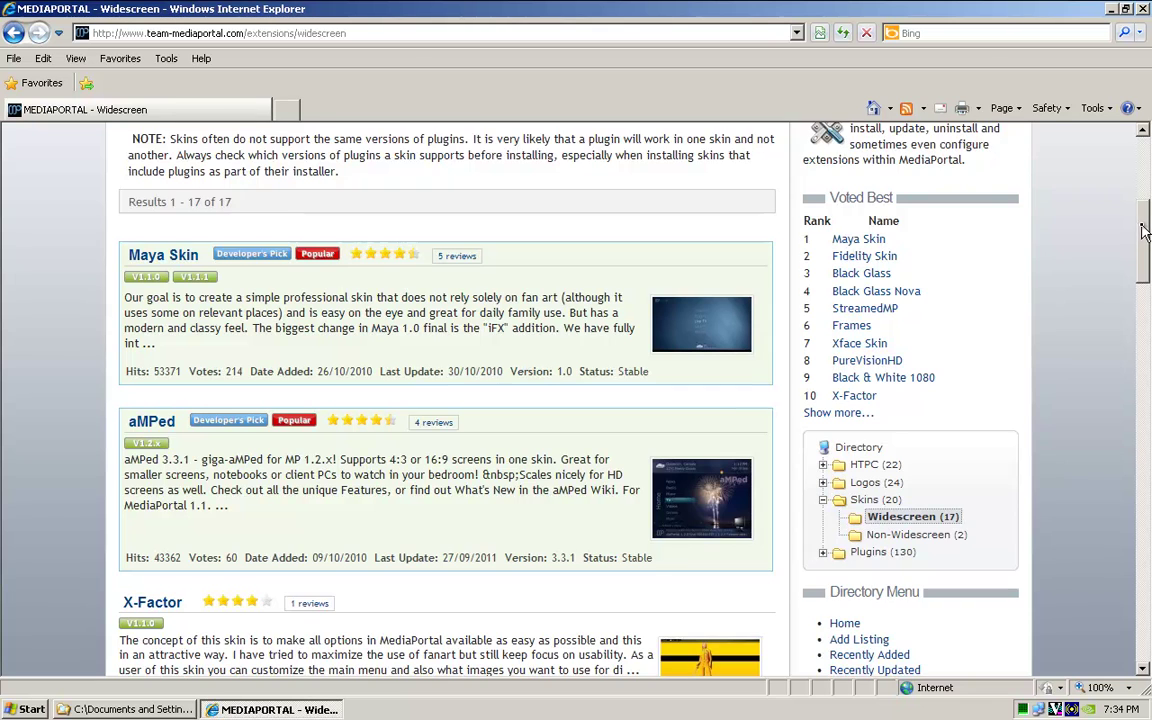
{"action": "scroll", "coordinate": [1030, 208], "scroll_direction": "down", "scroll_amount": 1}
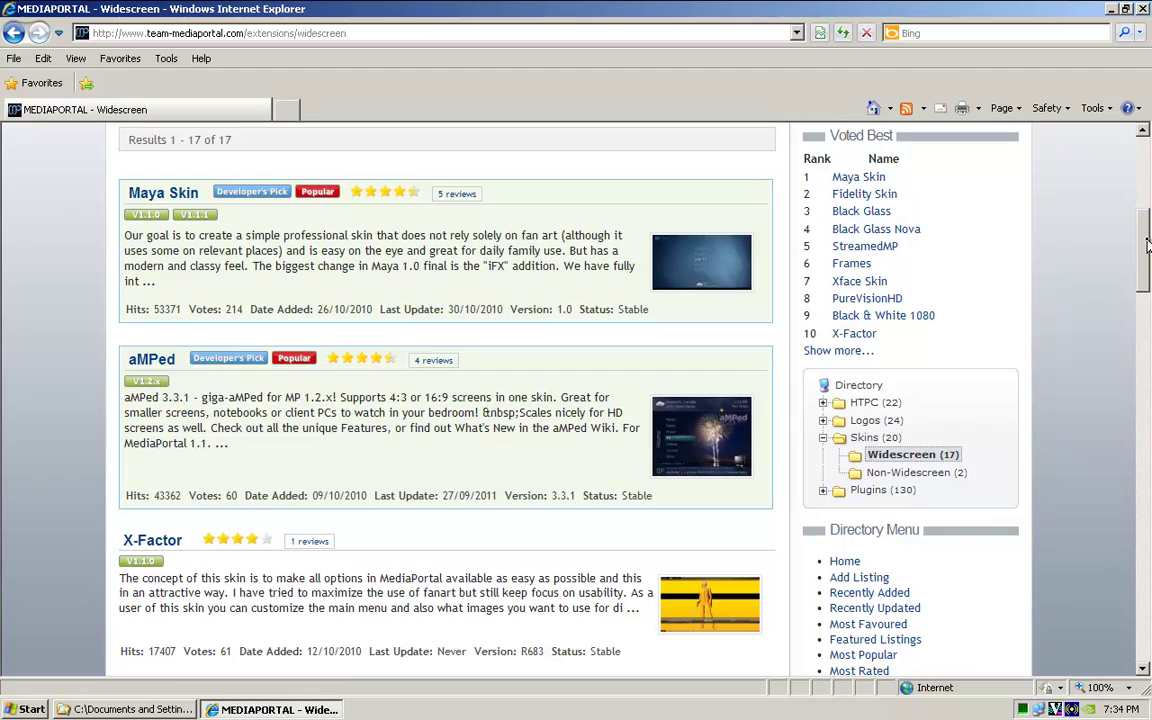
{"action": "left_click_drag", "start_coordinate": [1147, 245], "coordinate": [1143, 537]}
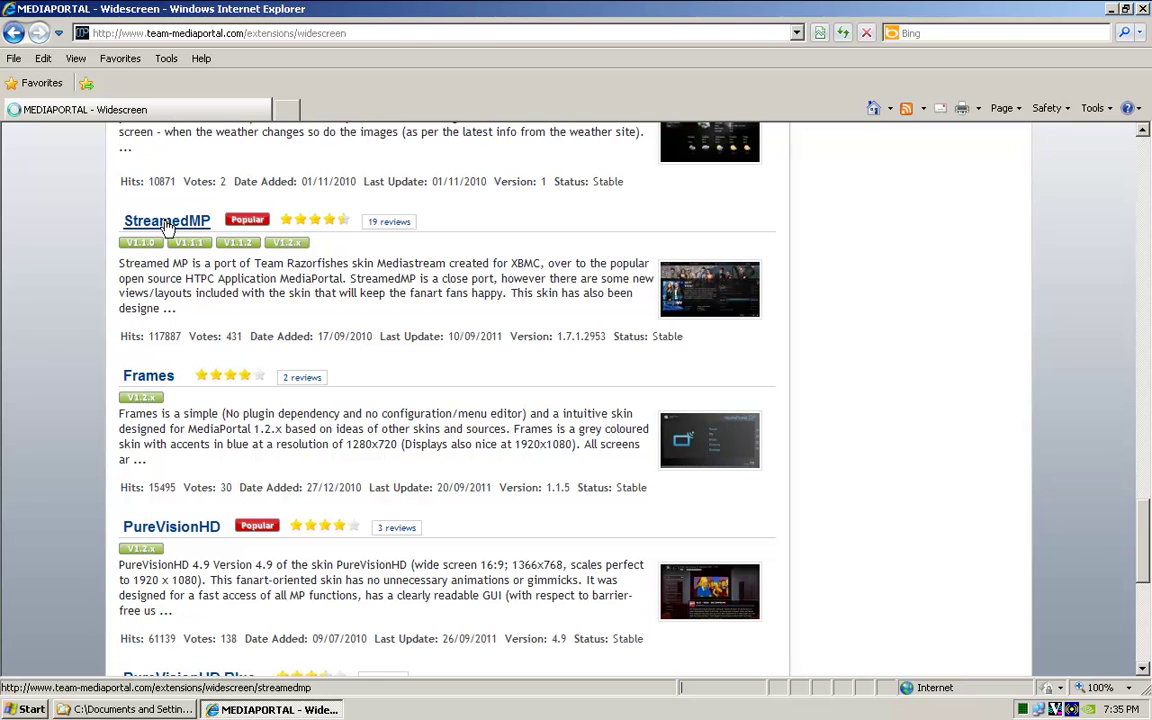
{"action": "left_click", "coordinate": [167, 224]}
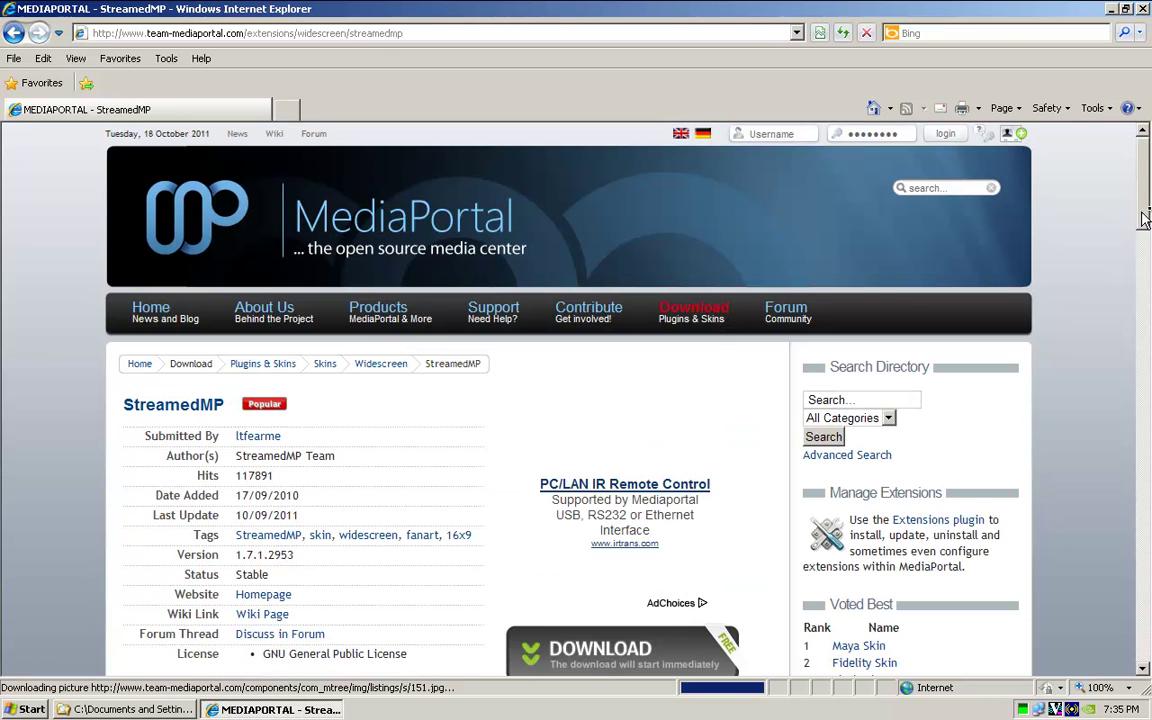
{"action": "left_click_drag", "start_coordinate": [1148, 213], "coordinate": [1142, 235]}
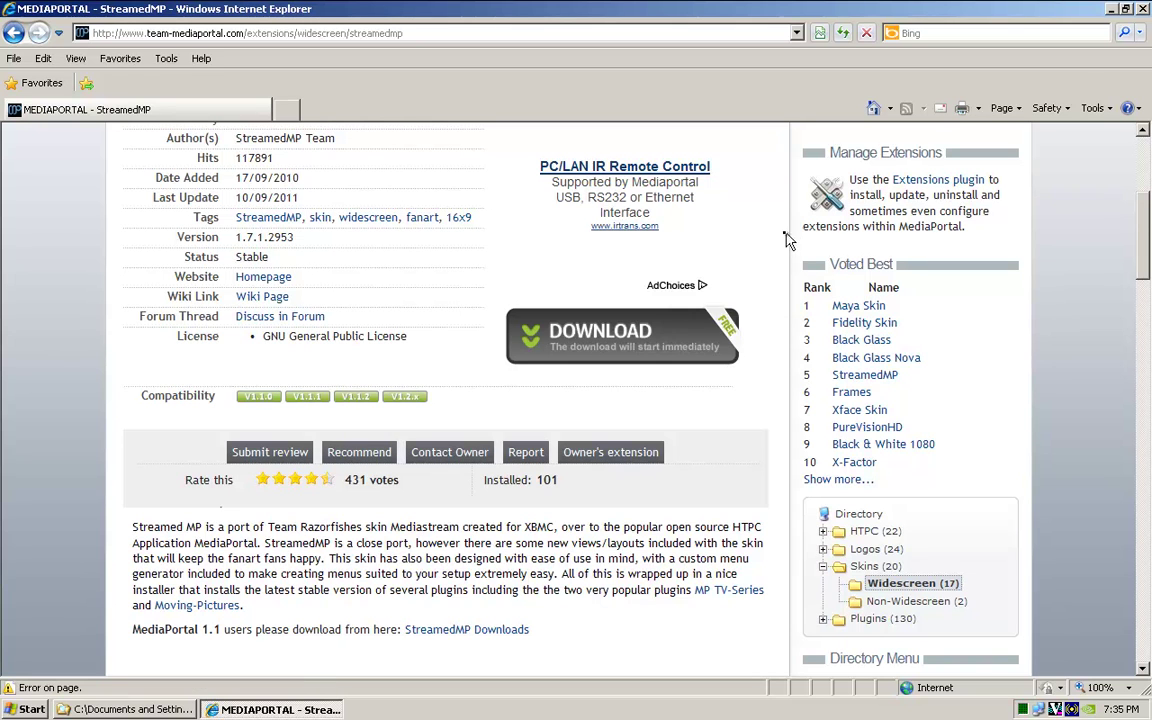
{"action": "left_click_drag", "start_coordinate": [1147, 218], "coordinate": [1149, 195]}
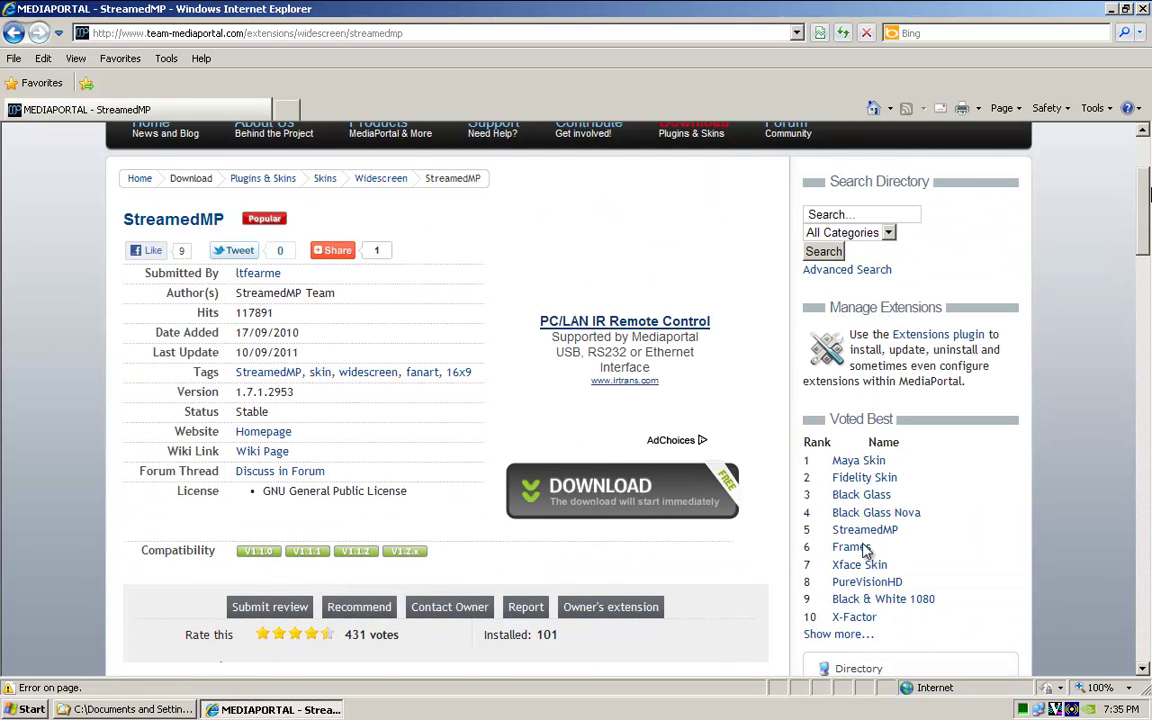
{"action": "scroll", "coordinate": [1107, 332], "scroll_direction": "down", "scroll_amount": 8}
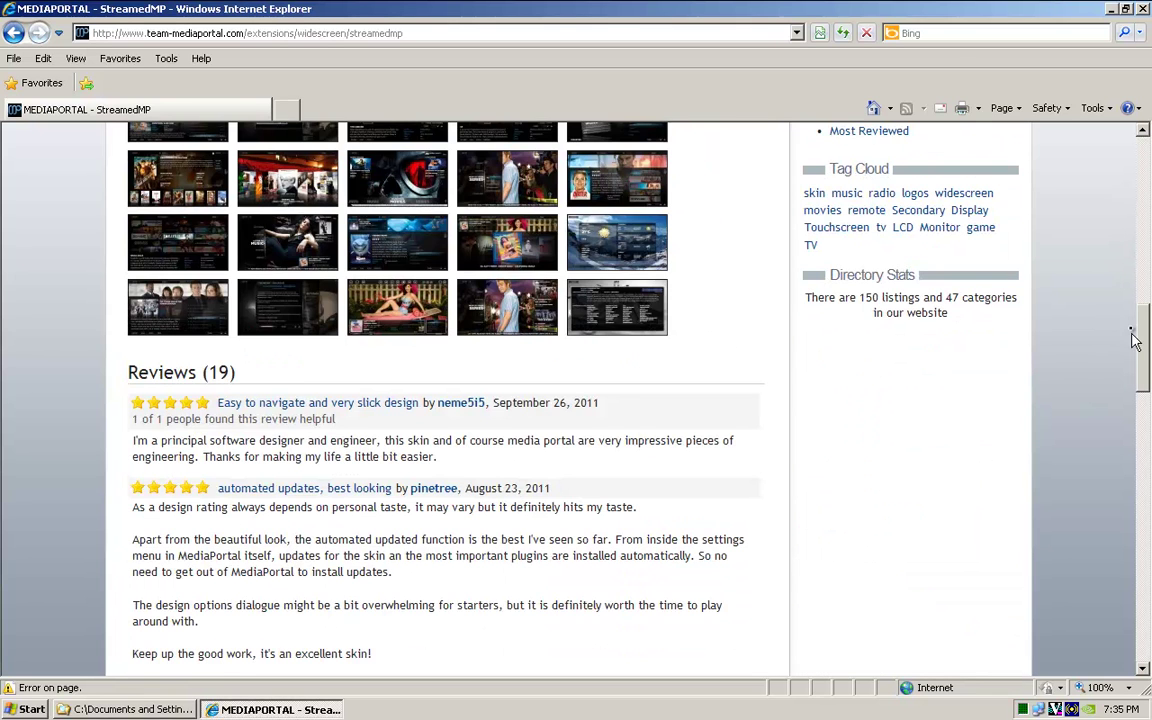
{"action": "left_click_drag", "start_coordinate": [1147, 358], "coordinate": [1147, 320]}
{"action": "scroll", "coordinate": [594, 310], "scroll_direction": "down", "scroll_amount": 3}
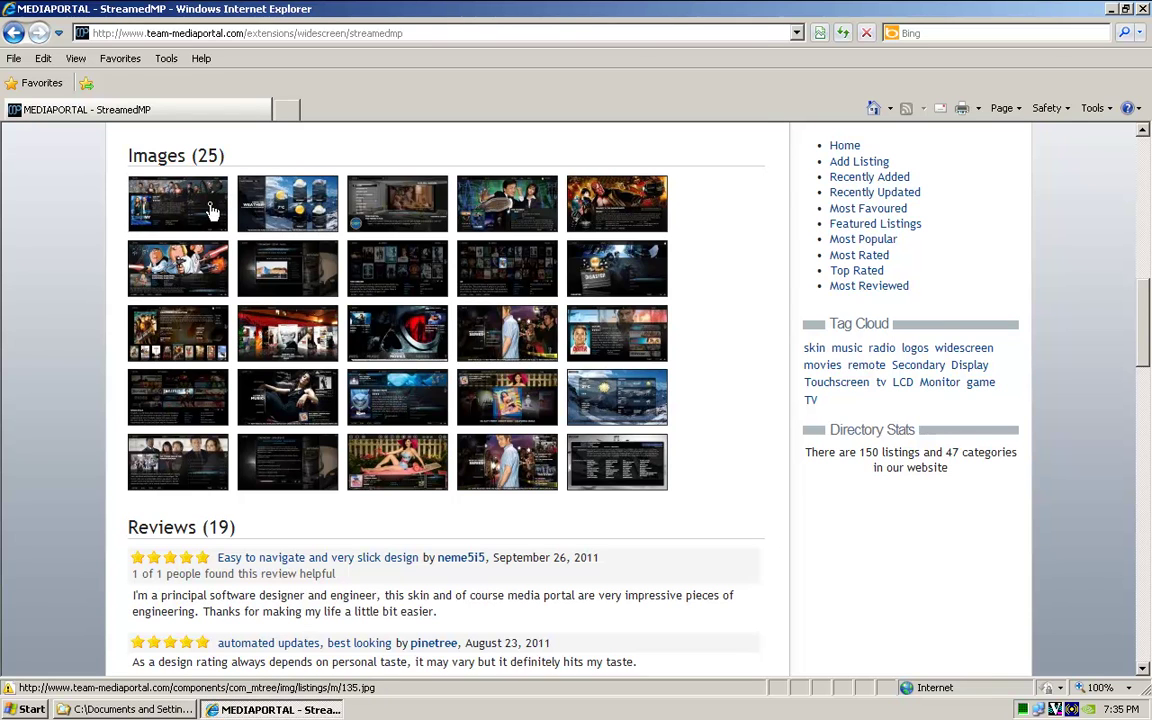
- View the first StreamedMP screenshot full size, return to the page, then minimize Internet Explorer
{"action": "left_click", "coordinate": [211, 212]}
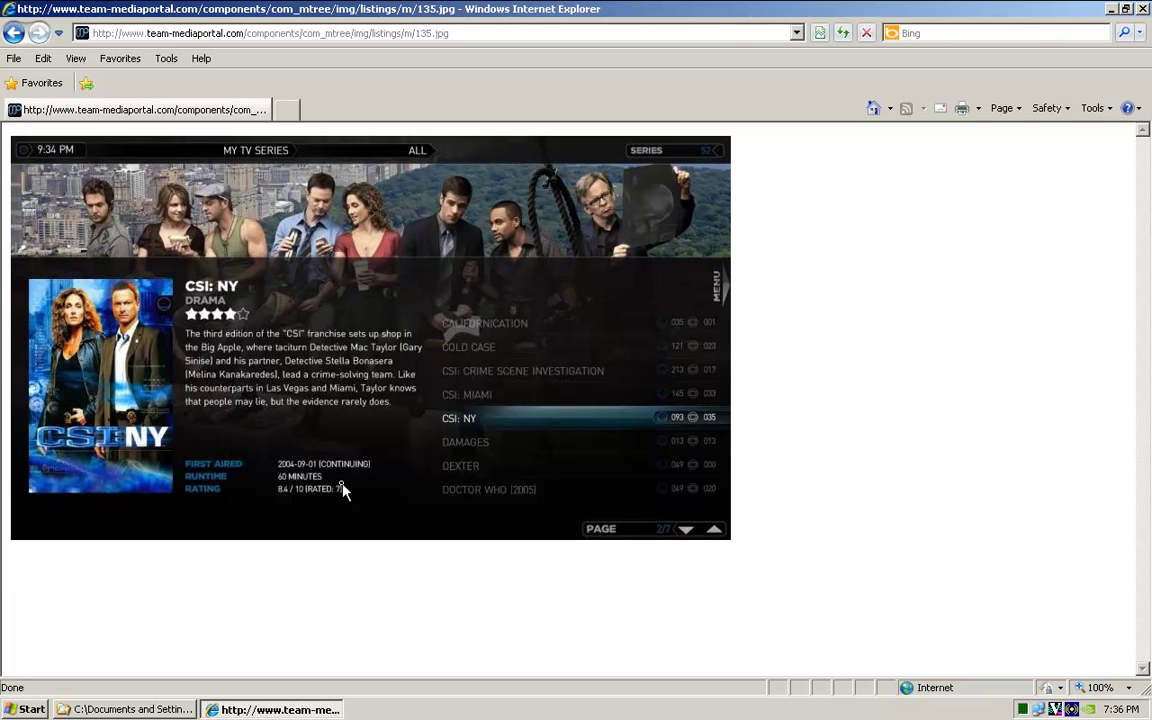
{"action": "left_click", "coordinate": [14, 33]}
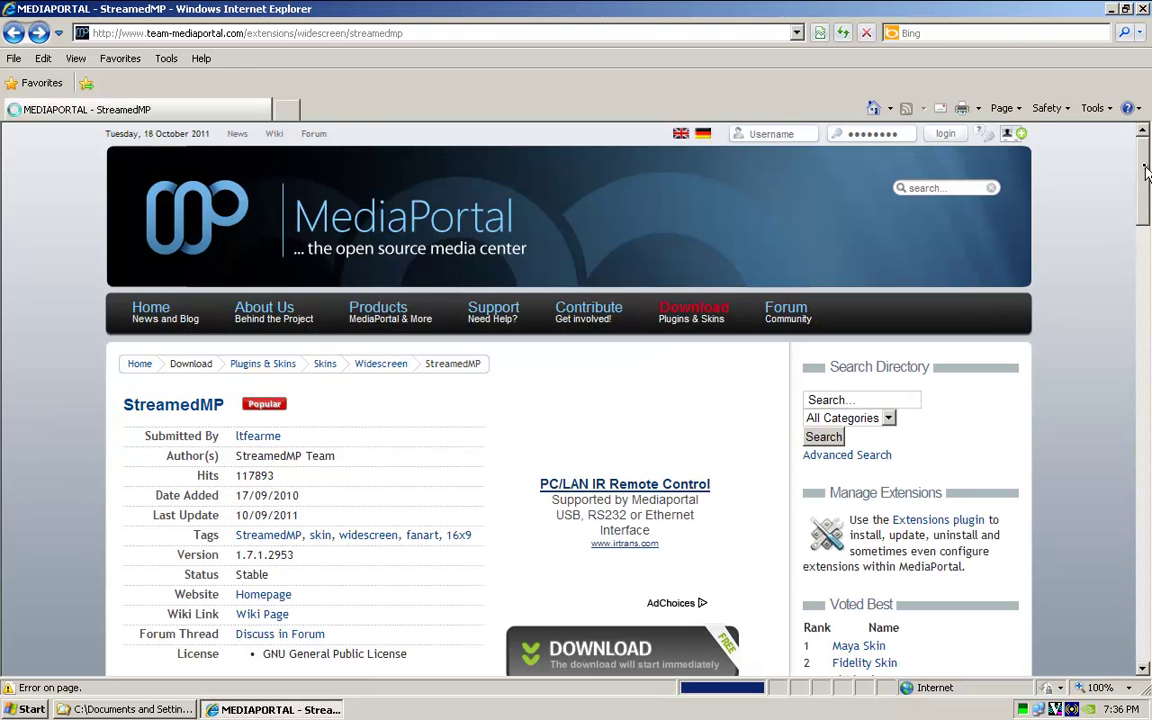
{"action": "left_click_drag", "start_coordinate": [1146, 177], "coordinate": [1143, 321]}
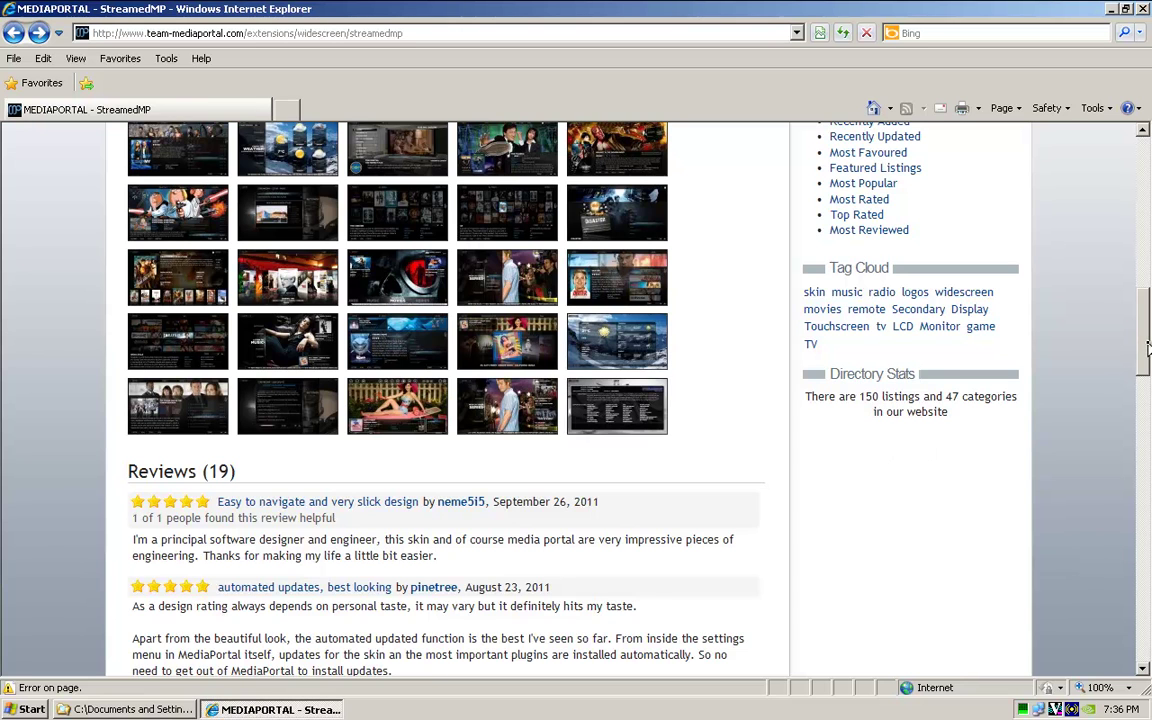
{"action": "left_click_drag", "start_coordinate": [1147, 345], "coordinate": [1131, 246]}
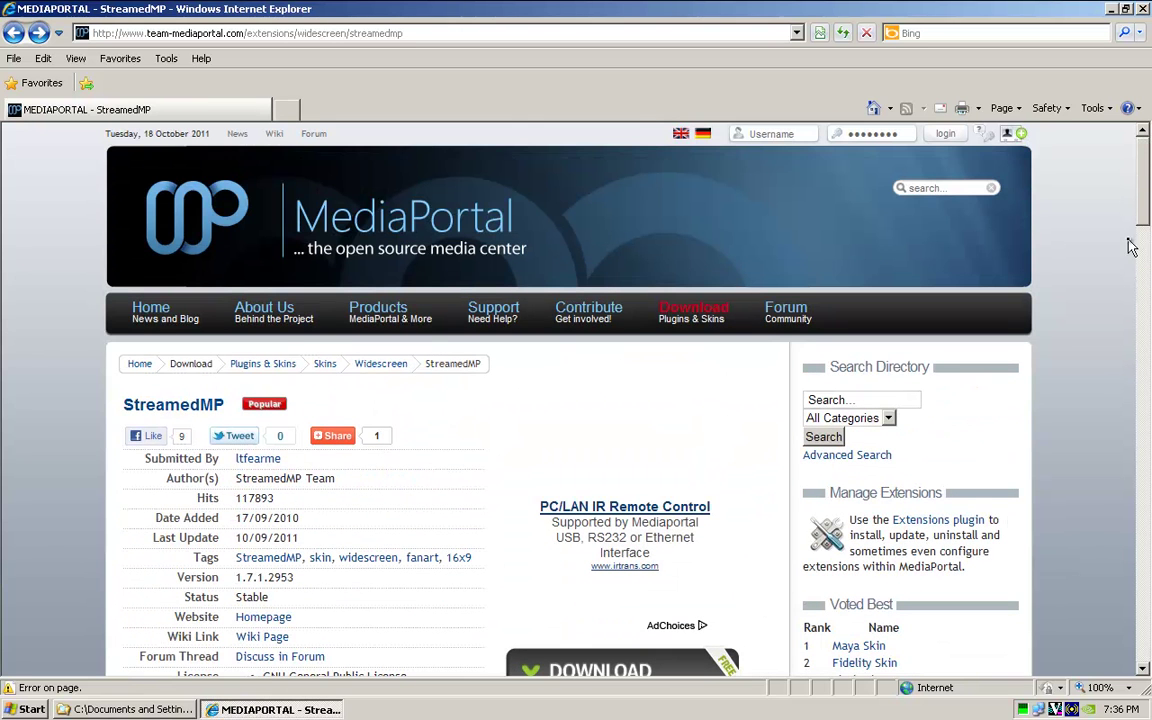
{"action": "left_click", "coordinate": [1111, 9]}
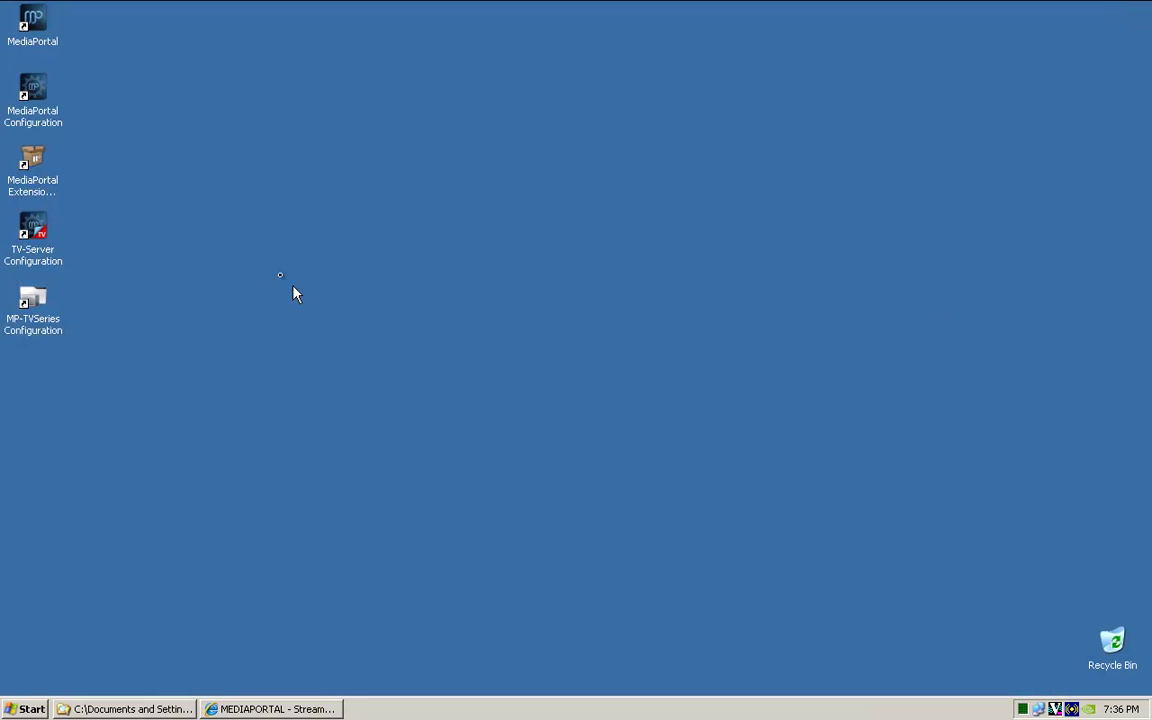
- Open TV-Server Configuration from its desktop icon's right-click menu
{"action": "right_click", "coordinate": [39, 229]}
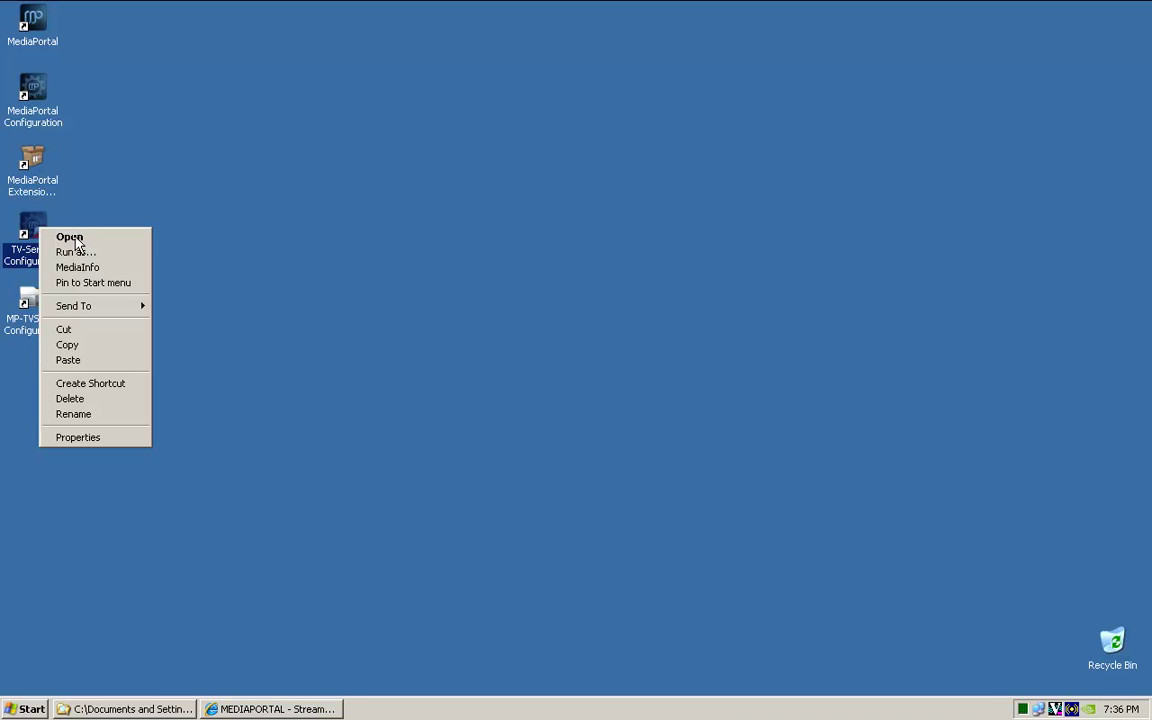
{"action": "left_click", "coordinate": [75, 241]}
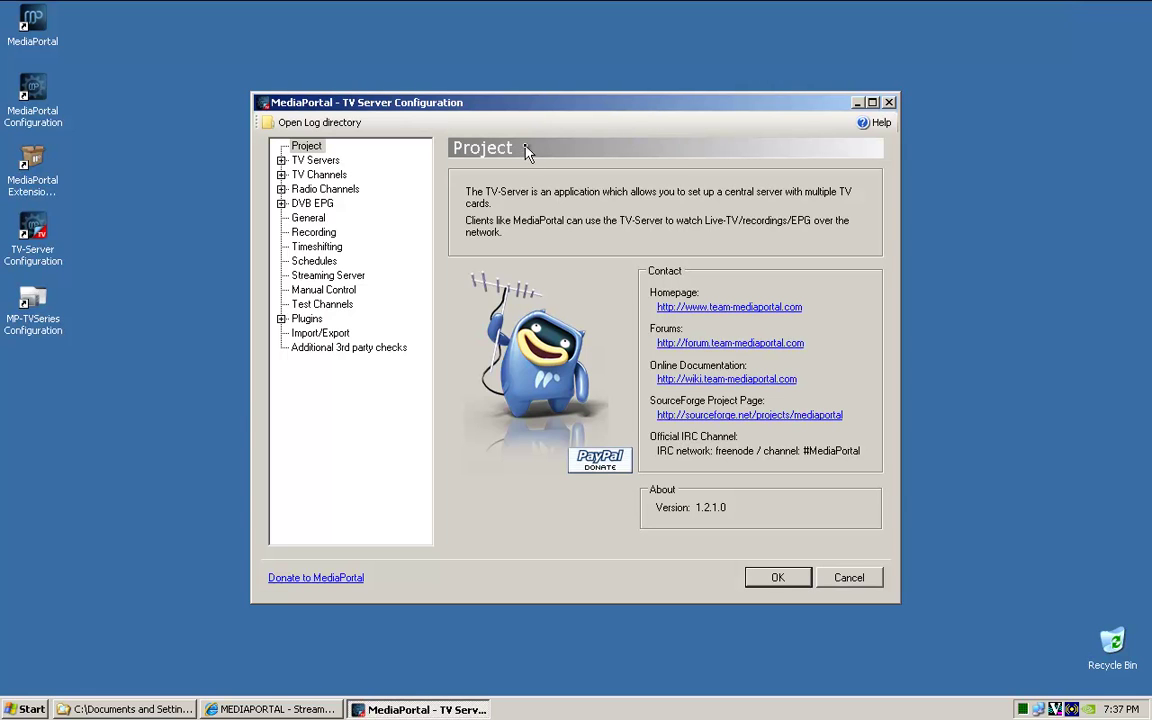
- Show the All Channels list under TV Channels with channel numbers
{"action": "left_click", "coordinate": [281, 175]}
{"action": "left_click", "coordinate": [310, 176]}
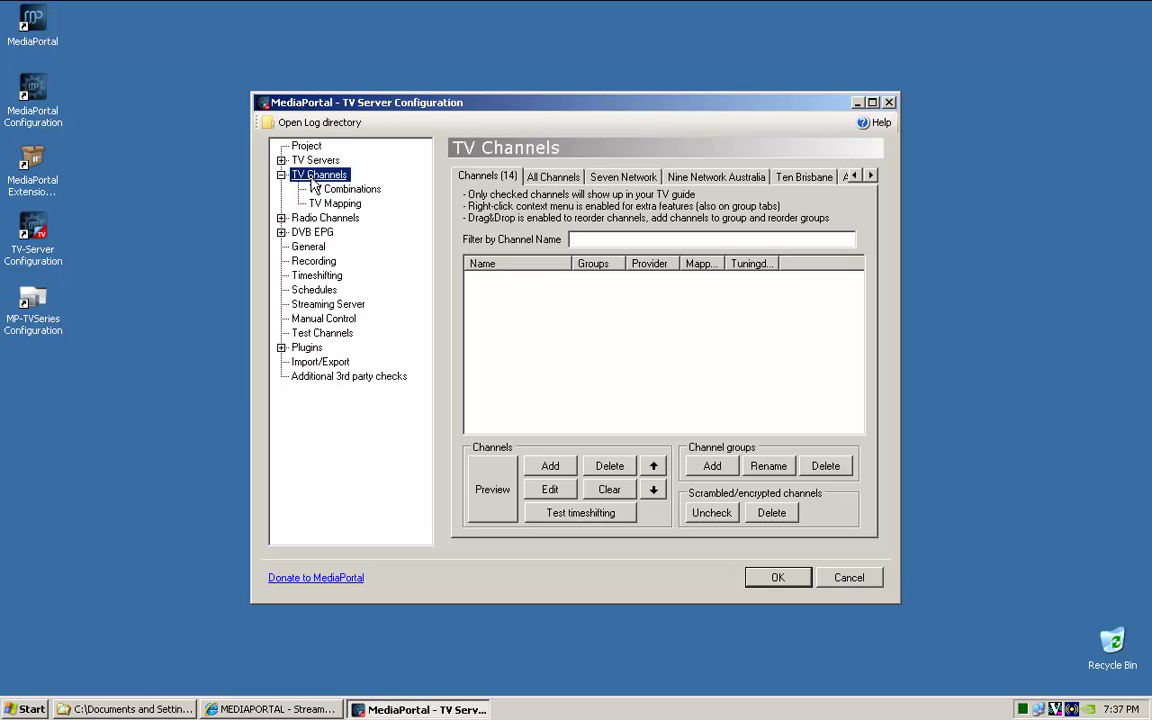
{"action": "left_click", "coordinate": [553, 176]}
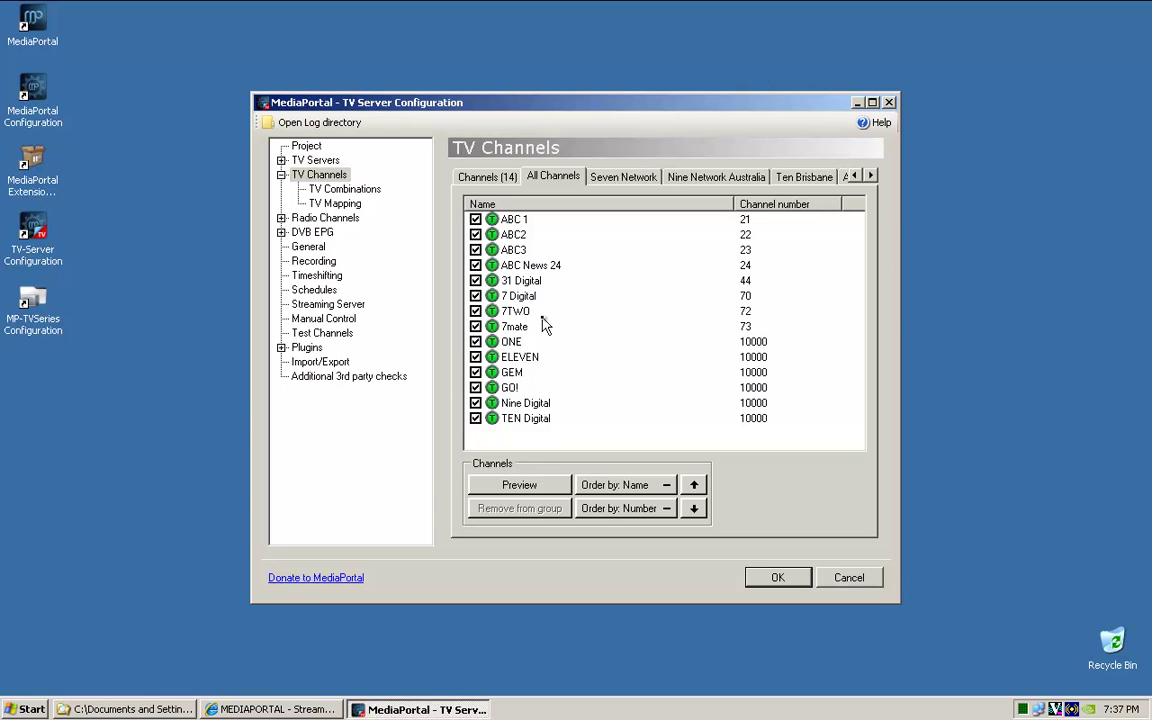
- Move 7TWO to the top of the list and 7mate above ABC 1
{"action": "left_click", "coordinate": [500, 311]}
{"action": "left_click", "coordinate": [693, 486]}
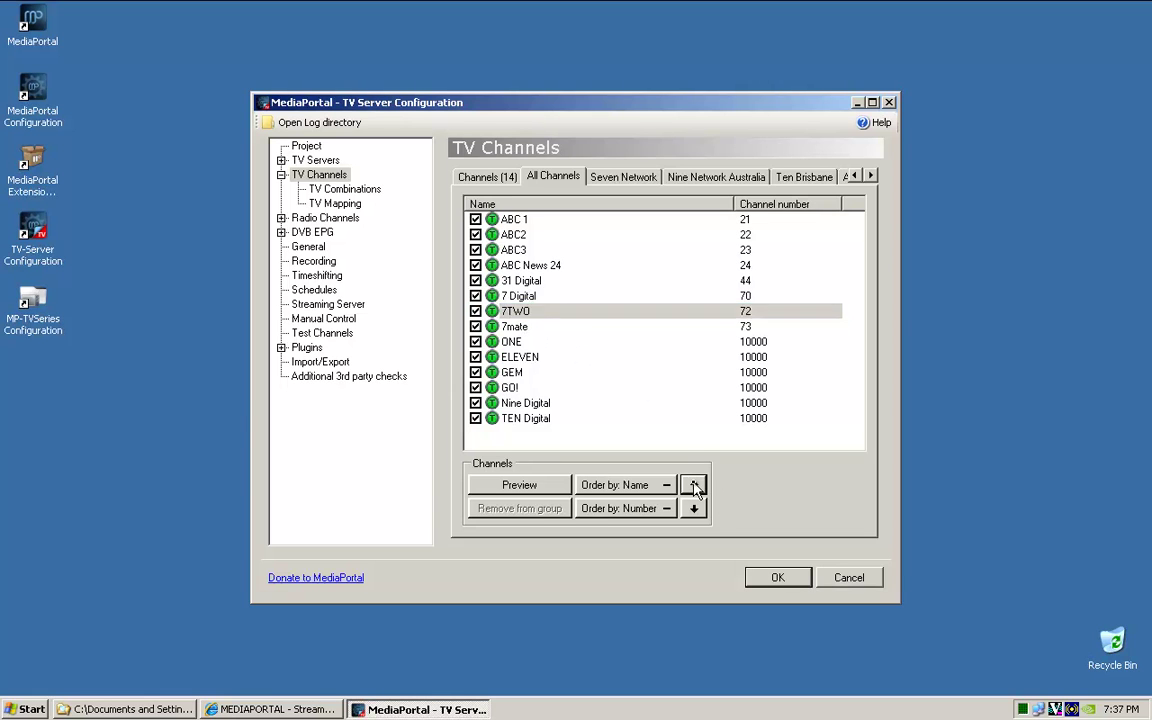
{"action": "left_click", "coordinate": [693, 486]}
{"action": "left_click", "coordinate": [693, 486]}
{"action": "left_click", "coordinate": [693, 486]}
{"action": "left_click", "coordinate": [693, 486]}
{"action": "left_click", "coordinate": [693, 486]}
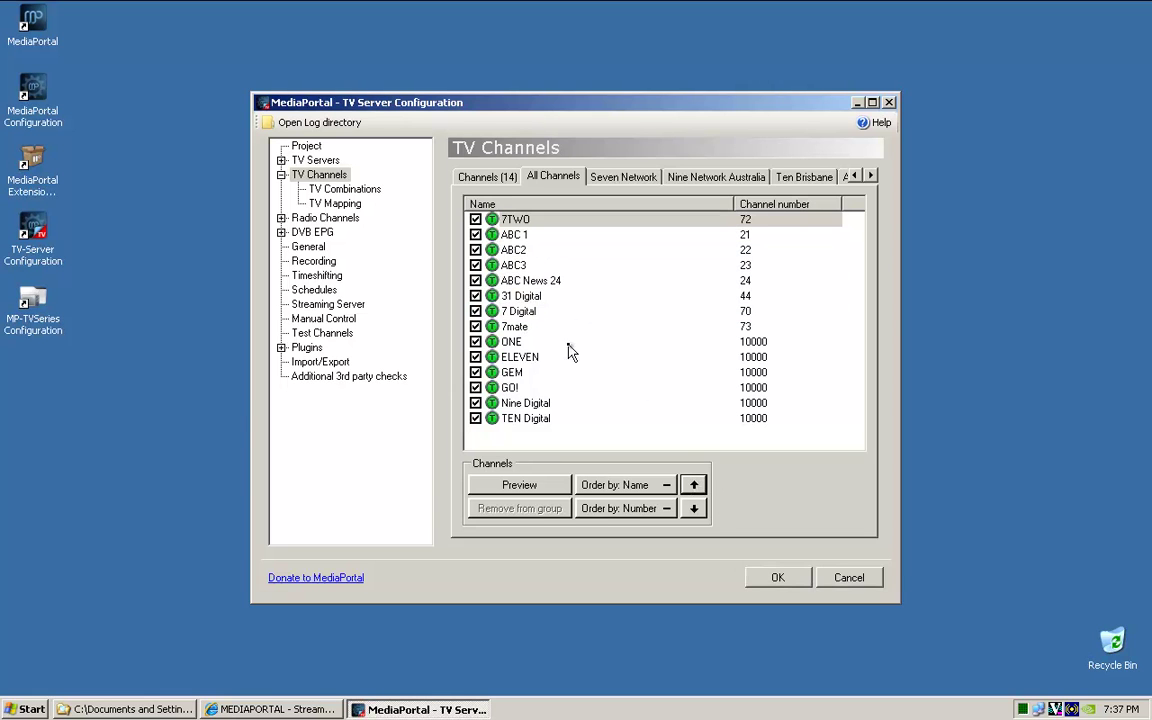
{"action": "left_click", "coordinate": [515, 332]}
{"action": "left_click", "coordinate": [693, 486]}
{"action": "left_click", "coordinate": [693, 486]}
{"action": "left_click", "coordinate": [693, 486]}
{"action": "left_click", "coordinate": [693, 486]}
{"action": "left_click", "coordinate": [693, 486]}
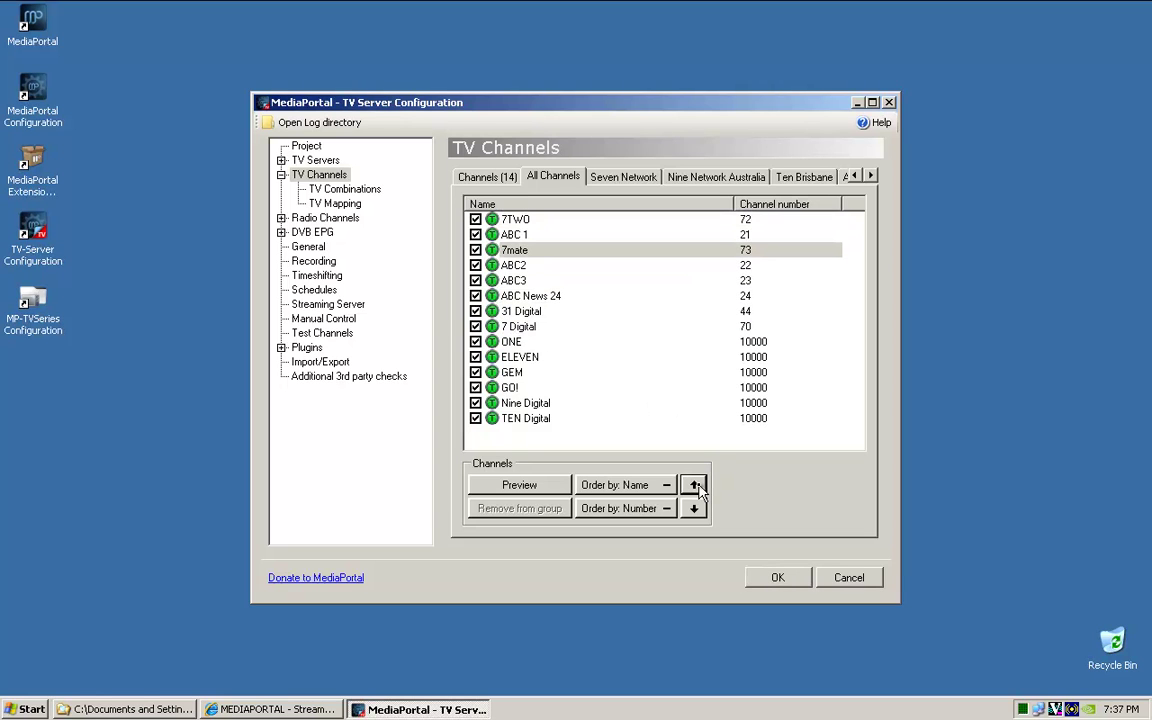
{"action": "left_click", "coordinate": [693, 486]}
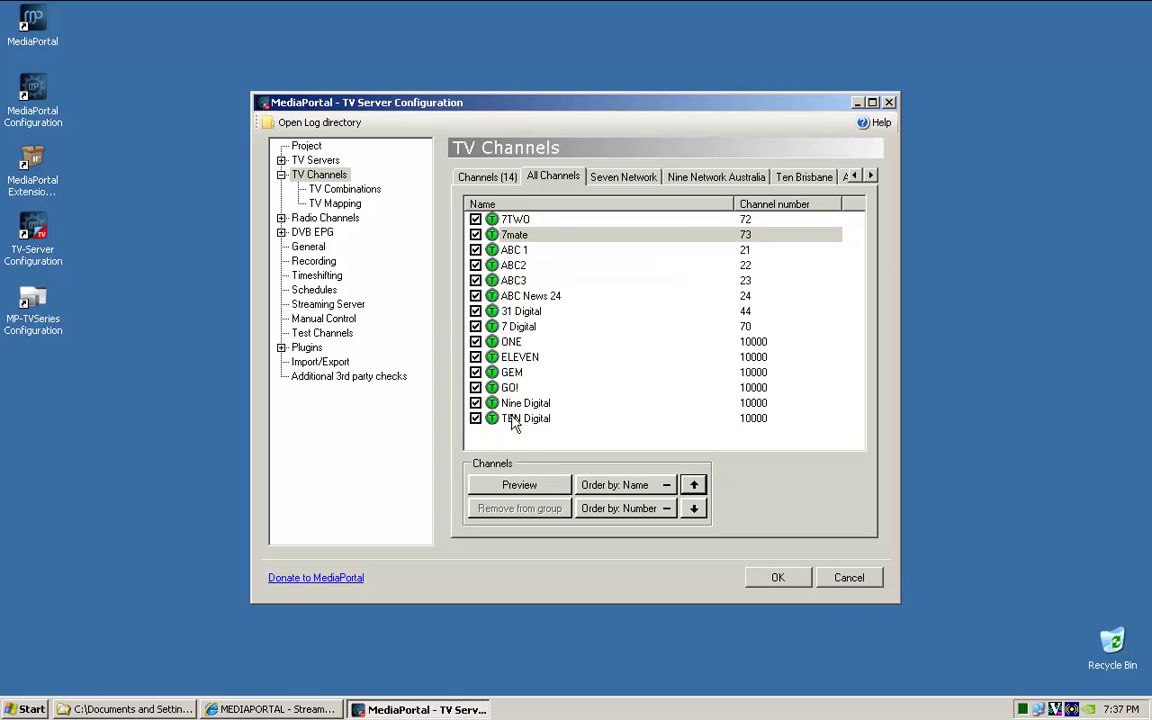
{"action": "left_click", "coordinate": [535, 372]}
- Move GEM up to just below 7mate, then move GO! up
{"action": "left_click", "coordinate": [693, 486]}
{"action": "left_click", "coordinate": [693, 486]}
{"action": "left_click", "coordinate": [693, 486]}
{"action": "left_click", "coordinate": [693, 486]}
{"action": "left_click", "coordinate": [693, 486]}
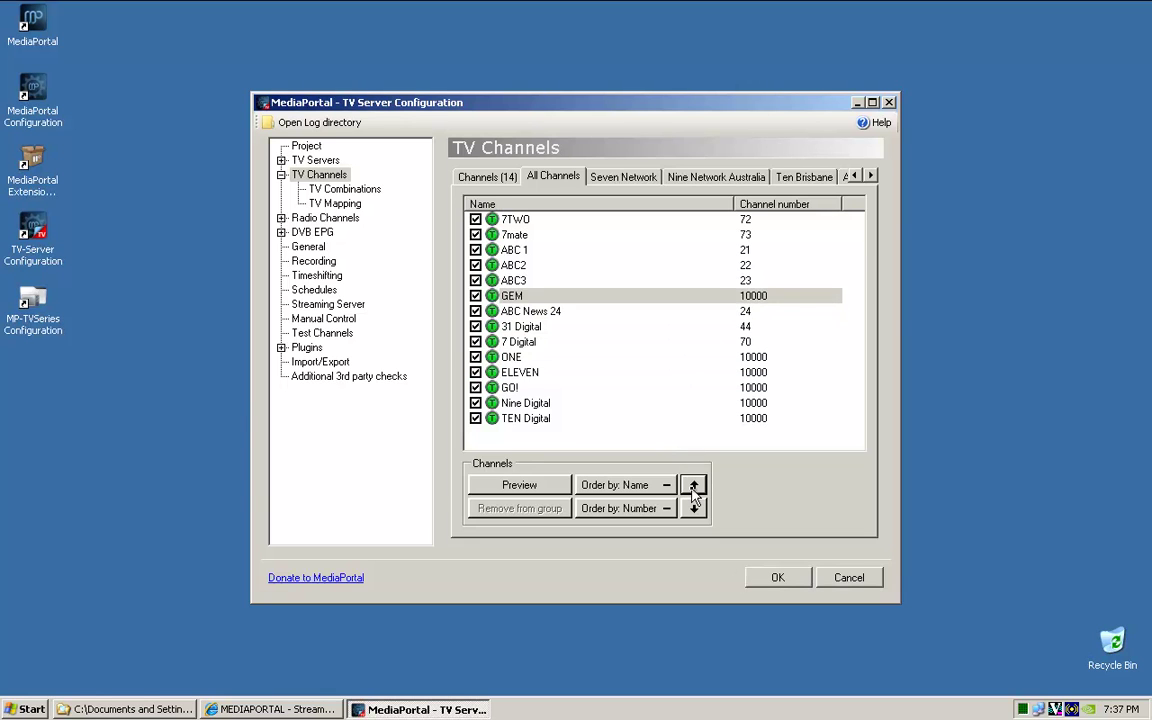
{"action": "left_click", "coordinate": [693, 486]}
{"action": "left_click", "coordinate": [693, 486]}
{"action": "left_click", "coordinate": [693, 486]}
{"action": "left_click", "coordinate": [511, 389]}
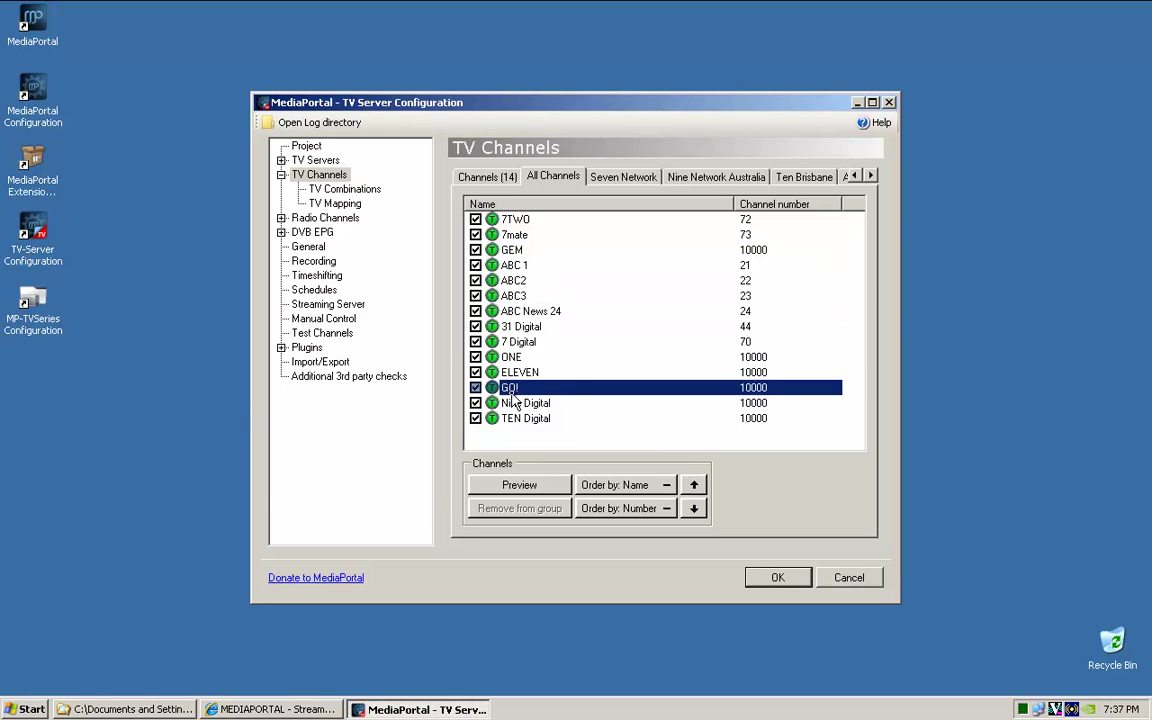
{"action": "left_click", "coordinate": [693, 486]}
{"action": "left_click", "coordinate": [693, 486]}
{"action": "left_click", "coordinate": [693, 486]}
{"action": "left_click", "coordinate": [693, 486]}
{"action": "left_click", "coordinate": [693, 486]}
{"action": "left_click", "coordinate": [693, 486]}
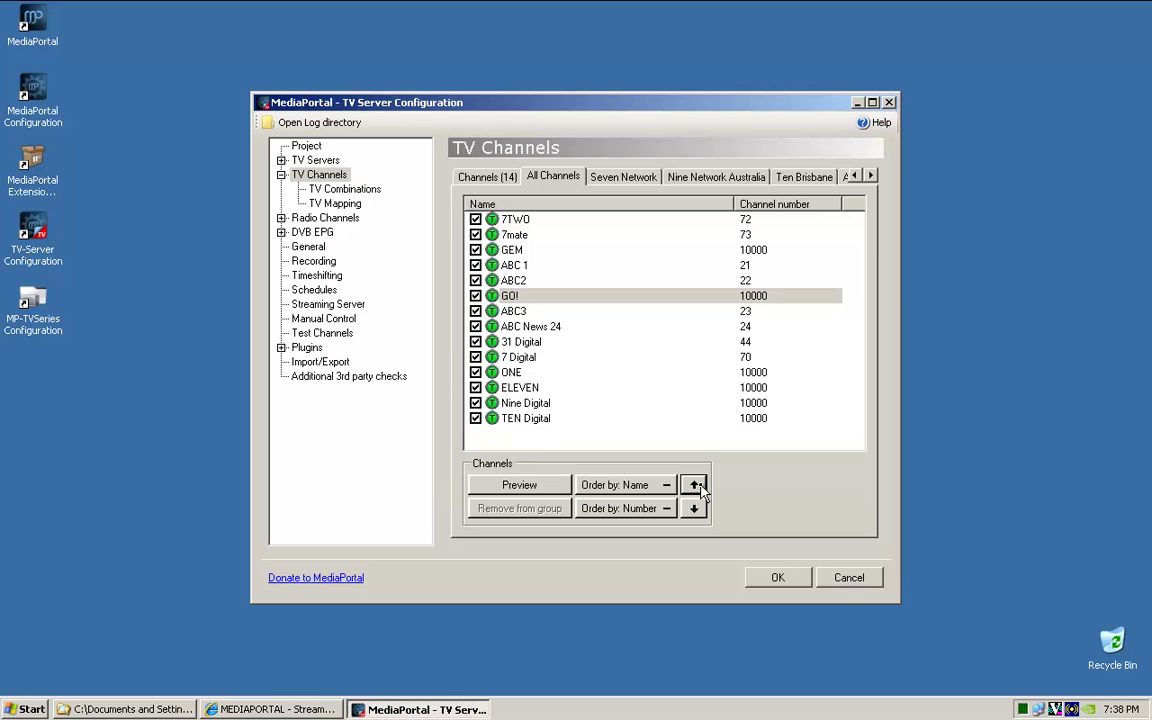
{"action": "left_click", "coordinate": [693, 486]}
{"action": "left_click", "coordinate": [693, 486]}
- Place ONE just below GO! and 7 Digital just below ONE
{"action": "left_click", "coordinate": [537, 372]}
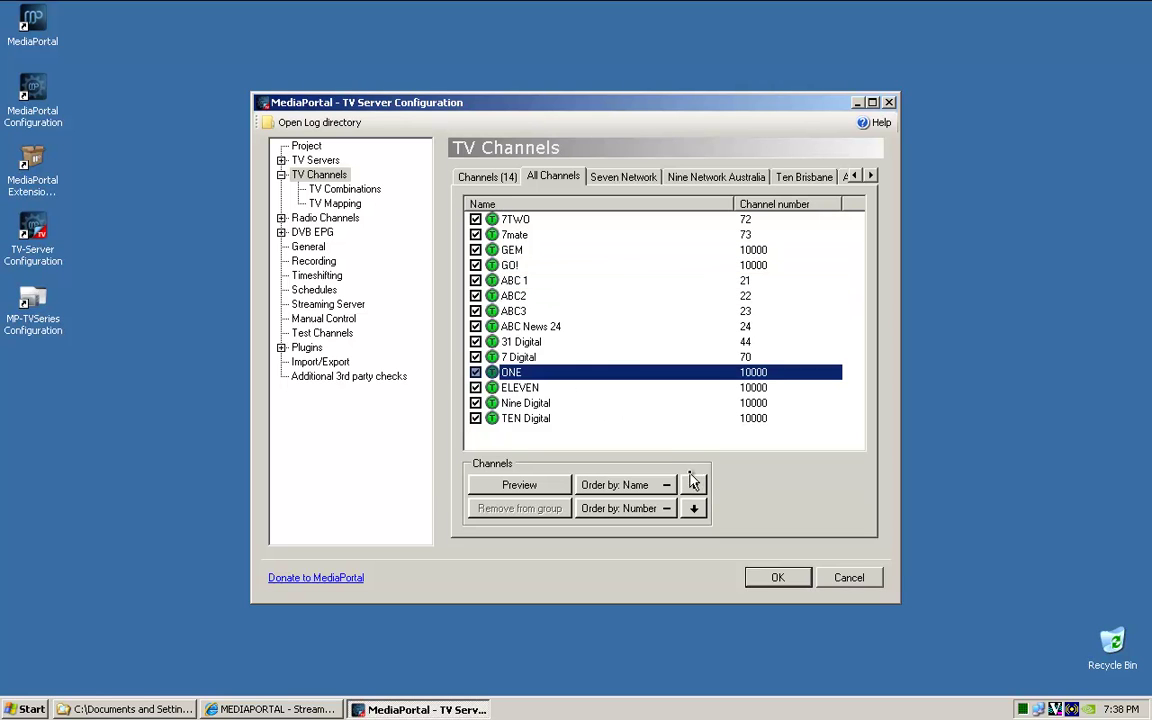
{"action": "left_click", "coordinate": [693, 484]}
{"action": "left_click", "coordinate": [693, 484]}
{"action": "left_click", "coordinate": [693, 484]}
{"action": "left_click", "coordinate": [693, 484]}
{"action": "left_click", "coordinate": [693, 484]}
{"action": "left_click", "coordinate": [693, 484]}
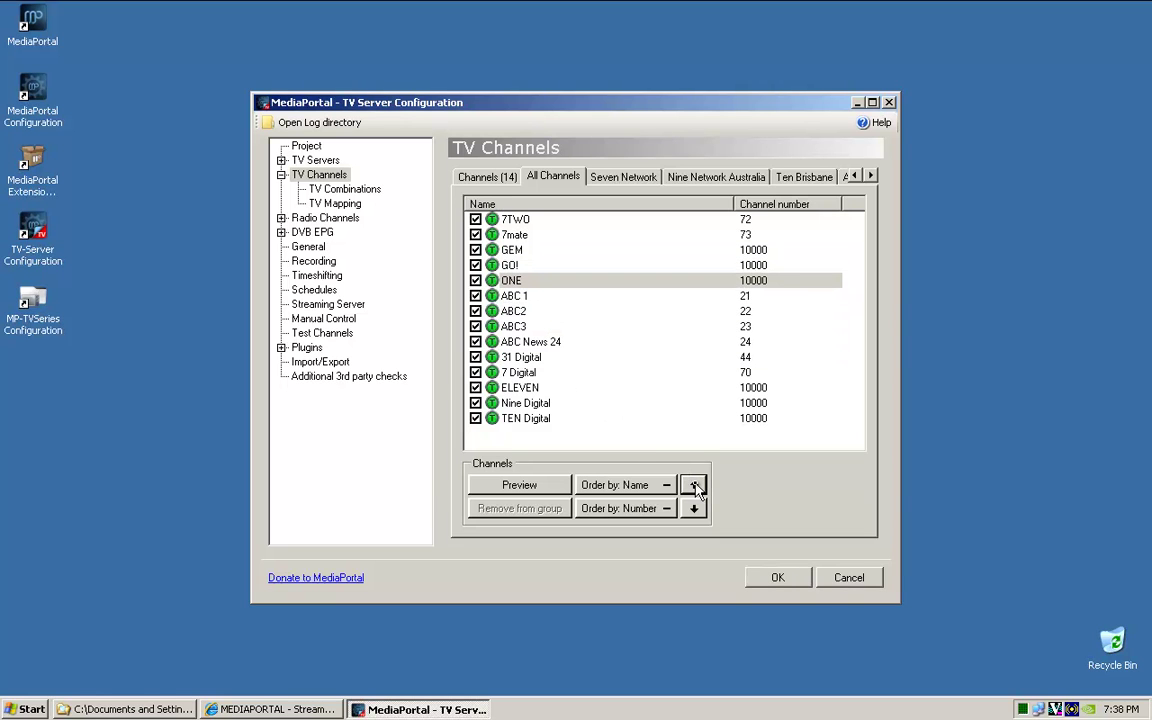
{"action": "left_click", "coordinate": [527, 373]}
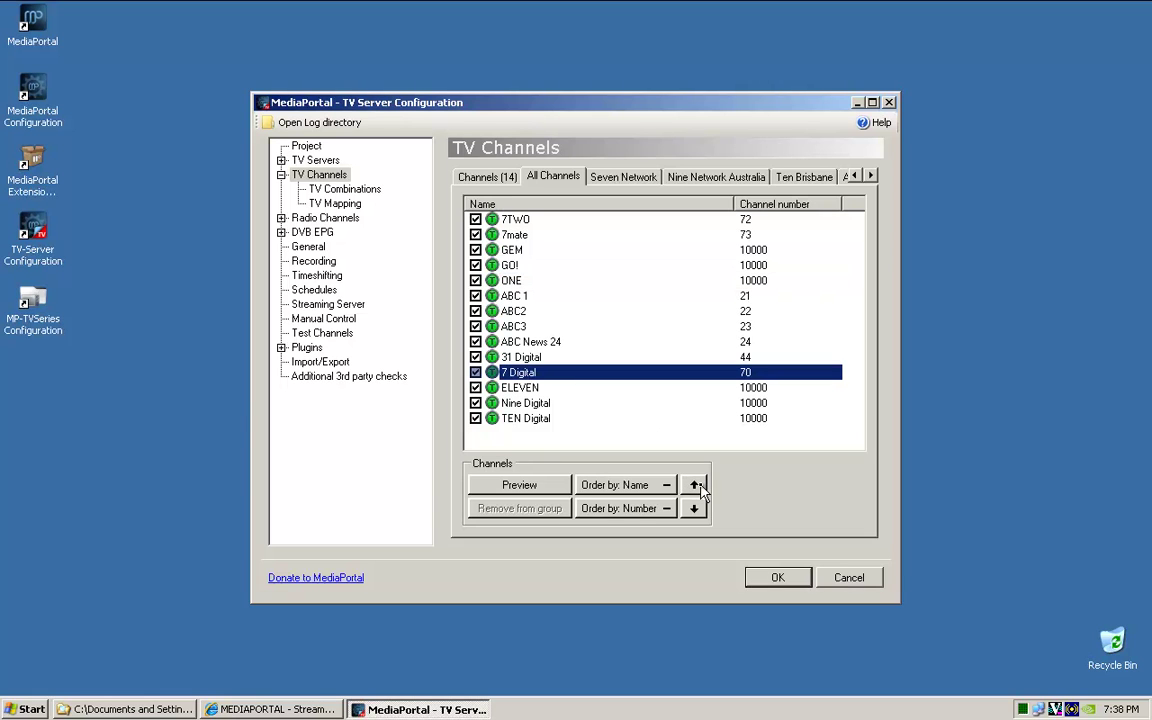
{"action": "left_click", "coordinate": [694, 485]}
{"action": "left_click", "coordinate": [694, 485]}
{"action": "left_click", "coordinate": [694, 485]}
{"action": "left_click", "coordinate": [694, 485]}
{"action": "left_click", "coordinate": [694, 485]}
{"action": "left_click", "coordinate": [600, 403]}
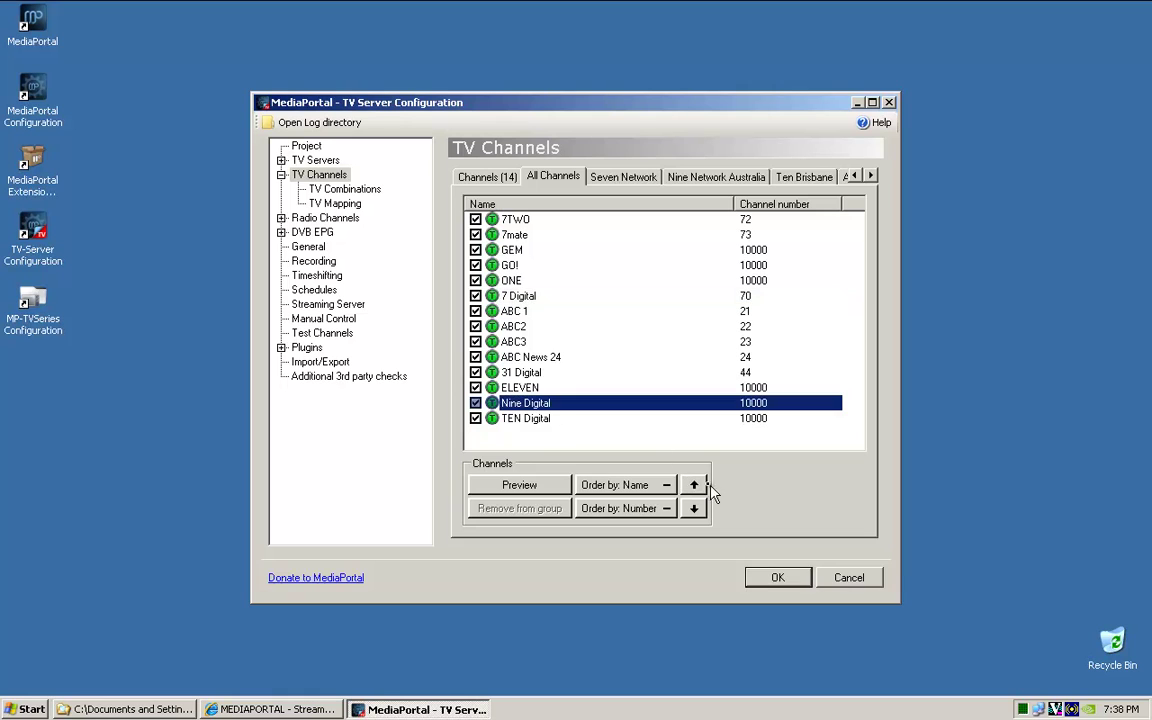
- Move Nine Digital above ABC 1 and TEN Digital just below Nine Digital
{"action": "left_click", "coordinate": [694, 485]}
{"action": "left_click", "coordinate": [694, 485]}
{"action": "left_click", "coordinate": [694, 485]}
{"action": "left_click", "coordinate": [694, 485]}
{"action": "left_click", "coordinate": [694, 485]}
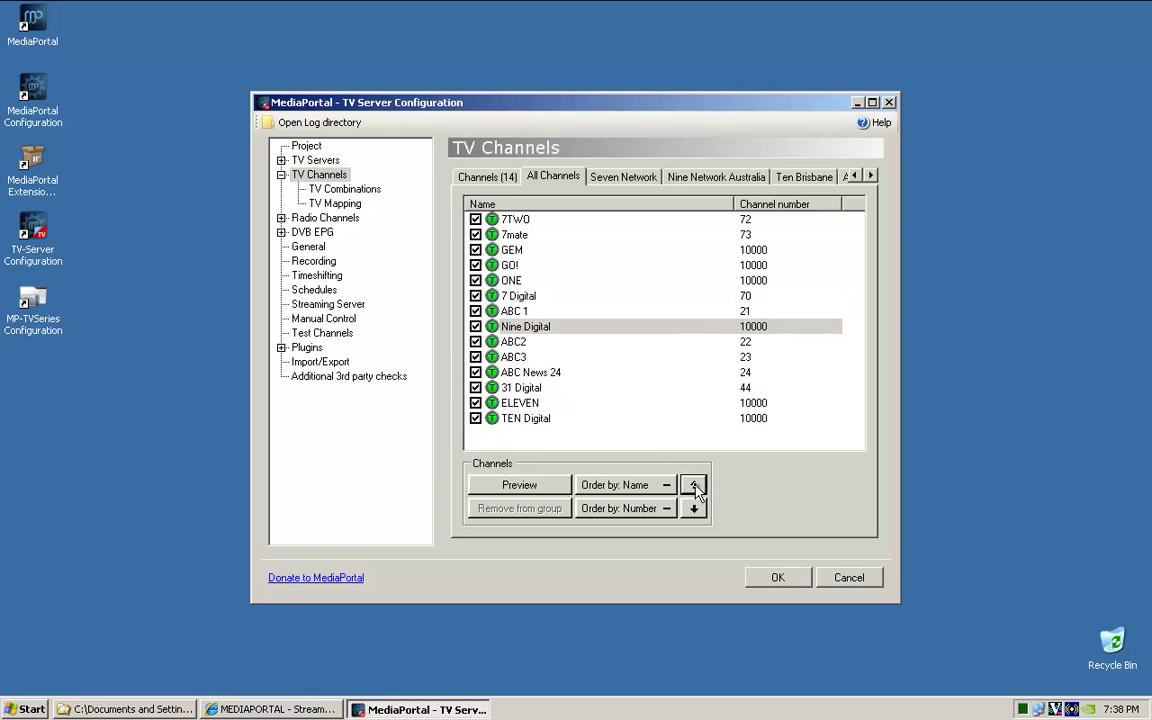
{"action": "left_click", "coordinate": [694, 485]}
{"action": "left_click", "coordinate": [545, 419]}
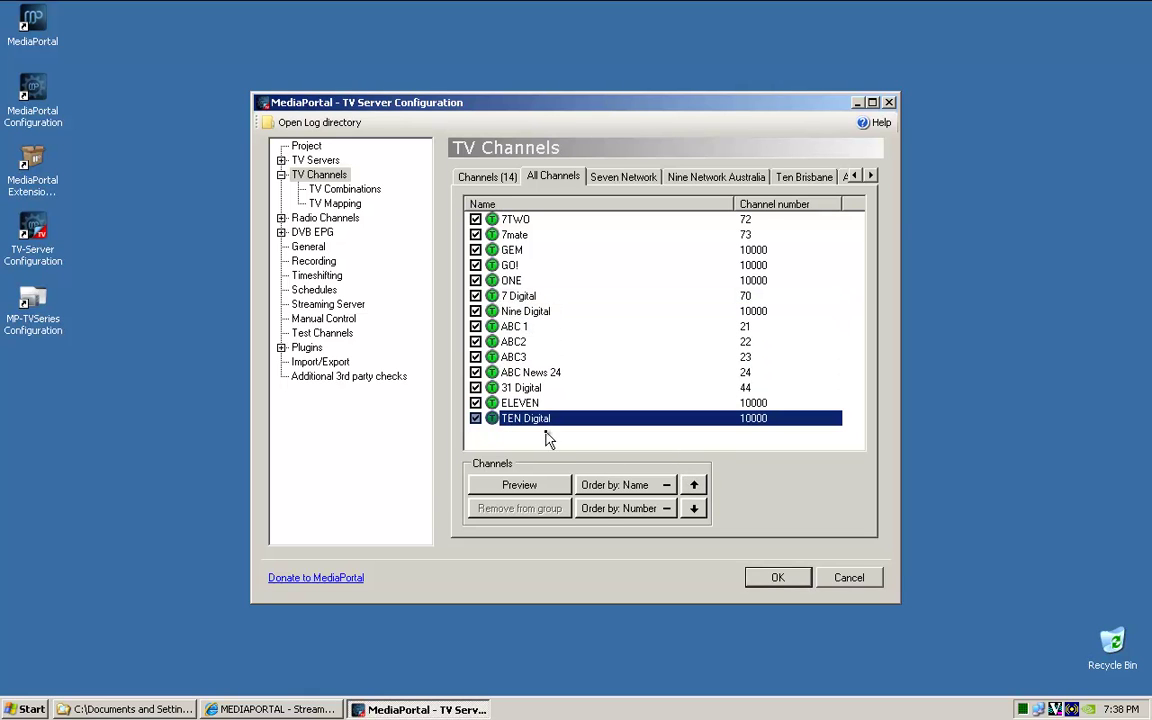
{"action": "left_click", "coordinate": [694, 485]}
{"action": "left_click", "coordinate": [694, 485]}
{"action": "left_click", "coordinate": [694, 485]}
{"action": "left_click", "coordinate": [694, 485]}
{"action": "left_click", "coordinate": [694, 485]}
{"action": "left_click", "coordinate": [694, 485]}
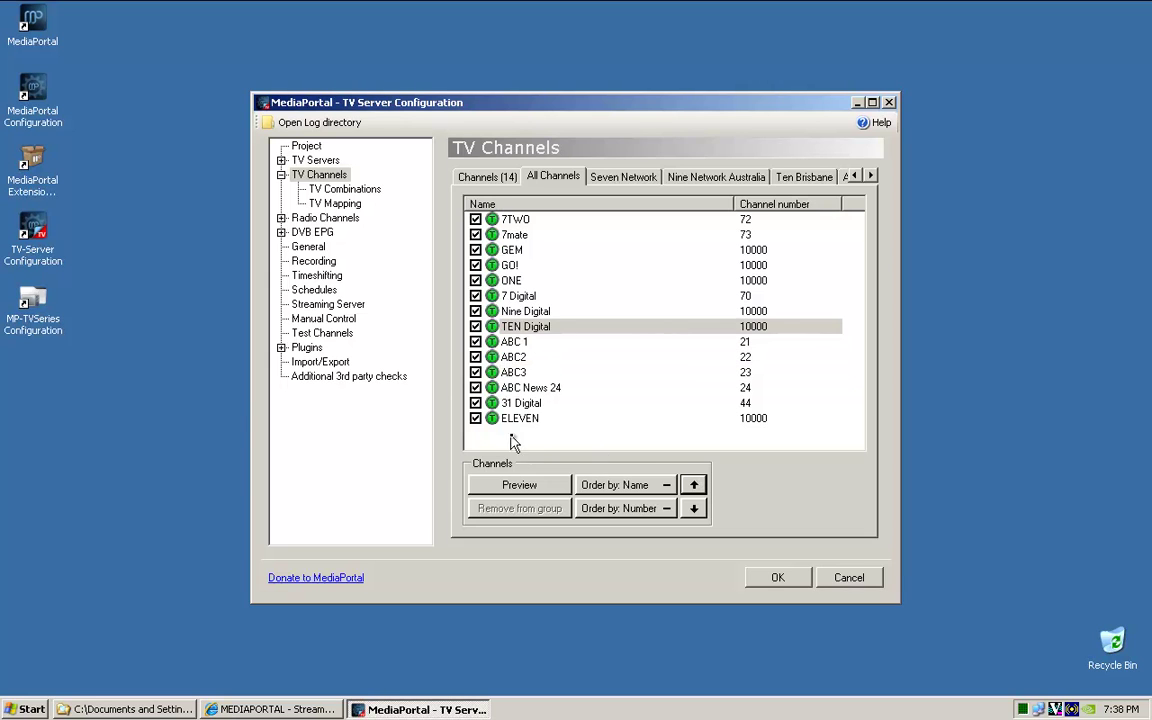
- Move ELEVEN up to just below GO! and ABC News 24 below 31 Digital
{"action": "left_click", "coordinate": [515, 419]}
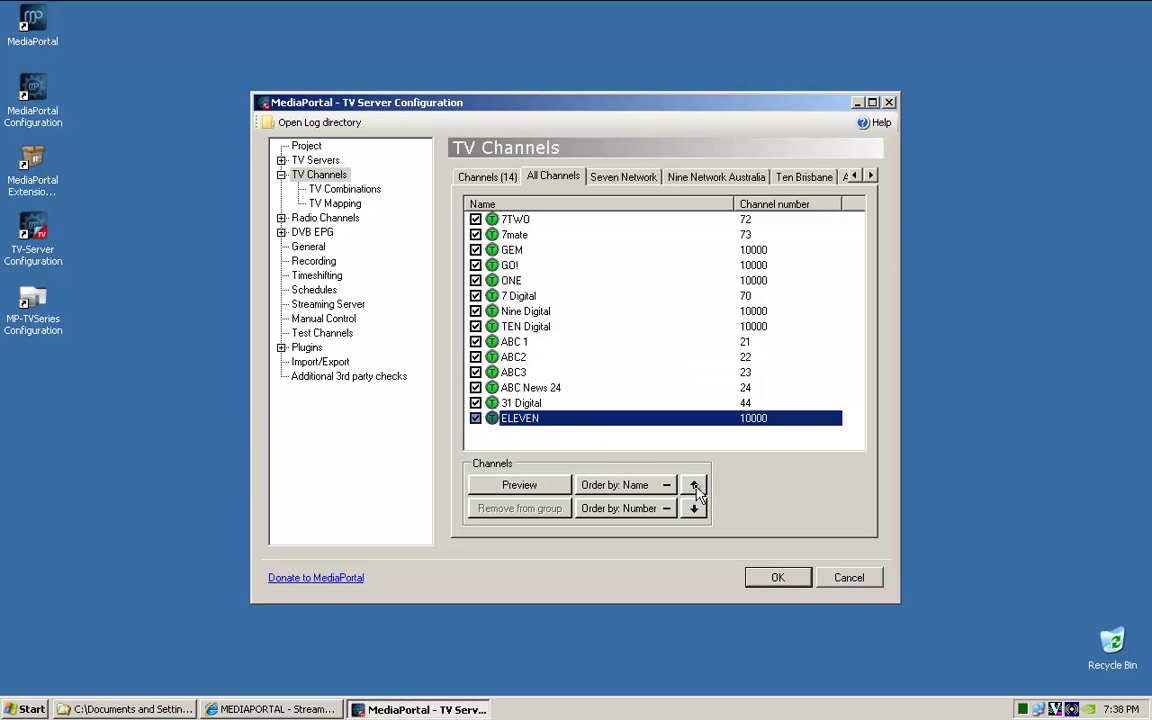
{"action": "left_click", "coordinate": [694, 485]}
{"action": "left_click", "coordinate": [694, 485]}
{"action": "left_click", "coordinate": [694, 485]}
{"action": "left_click", "coordinate": [694, 485]}
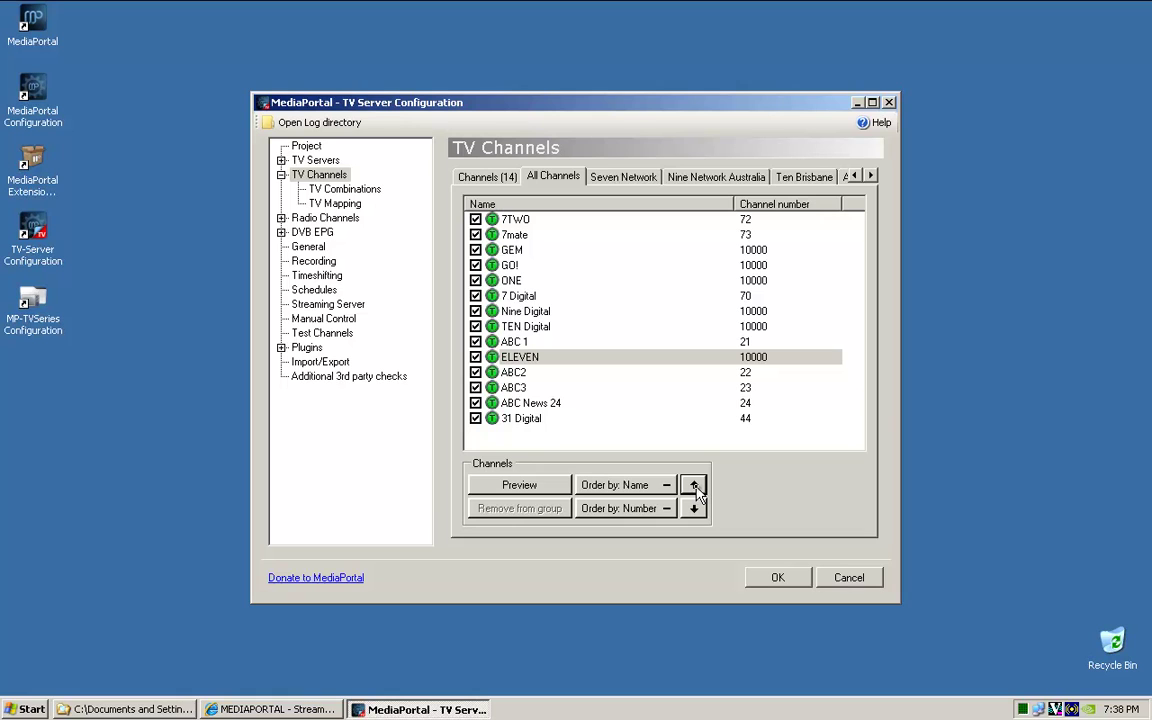
{"action": "left_click", "coordinate": [694, 485]}
{"action": "left_click", "coordinate": [694, 485]}
{"action": "left_click", "coordinate": [694, 485]}
{"action": "left_click", "coordinate": [694, 485]}
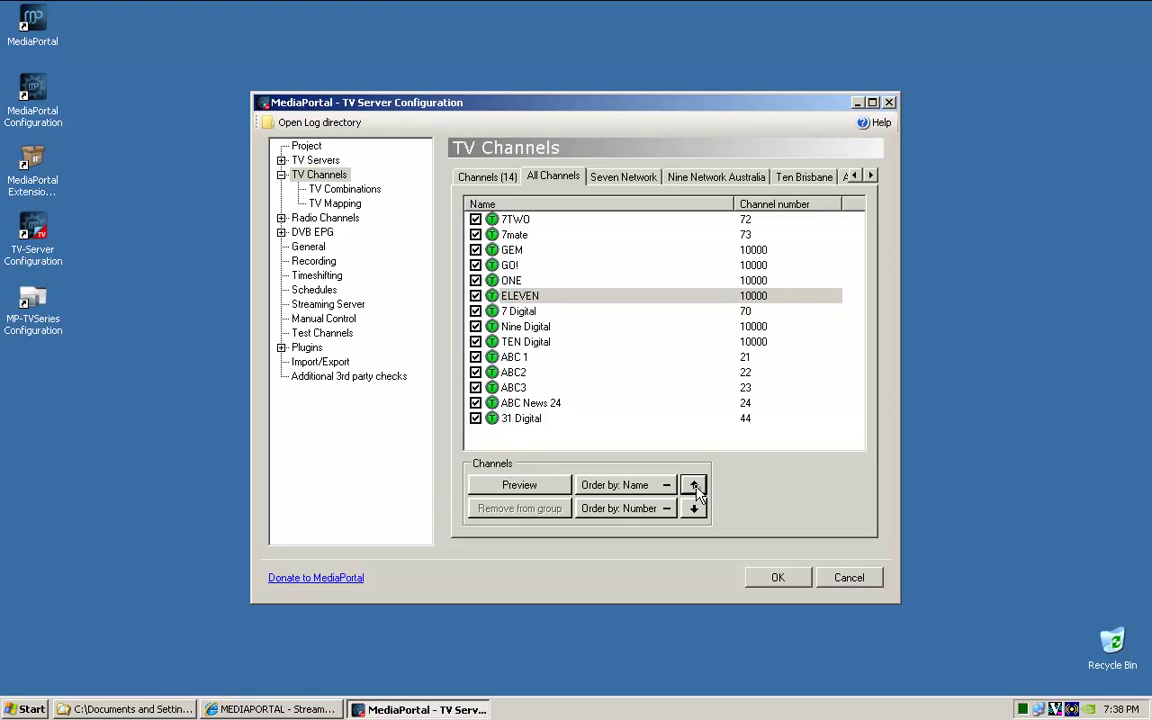
{"action": "left_click", "coordinate": [694, 485]}
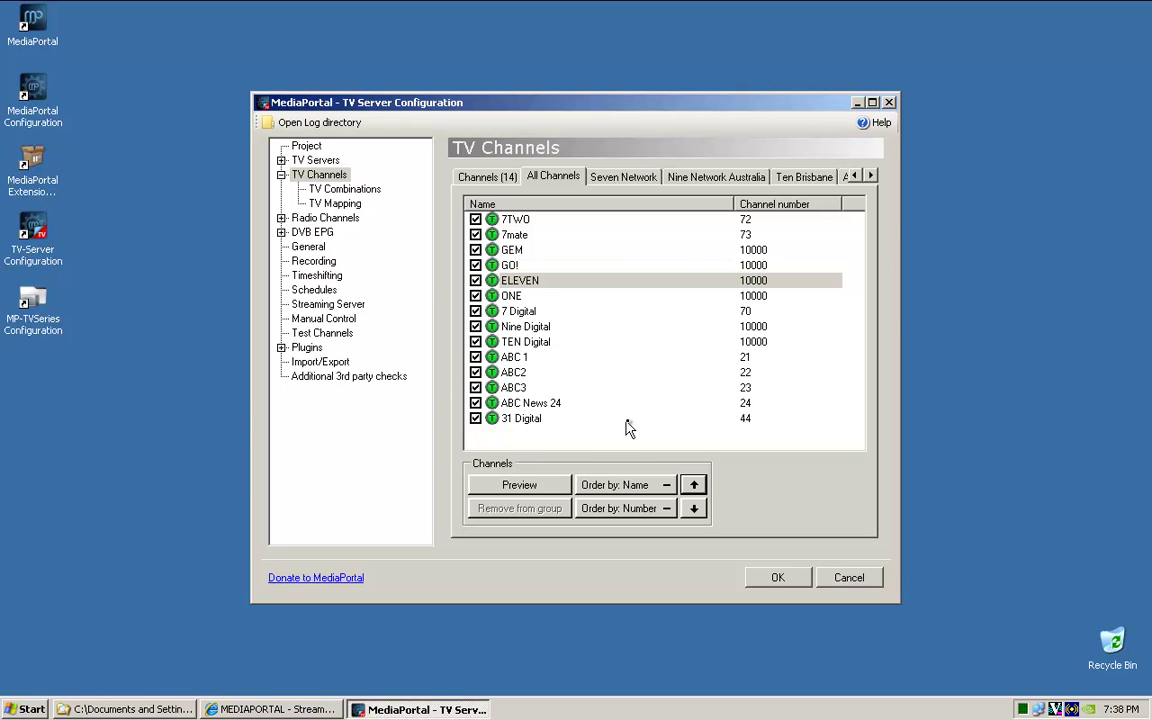
{"action": "left_click", "coordinate": [530, 403]}
{"action": "left_click", "coordinate": [693, 510]}
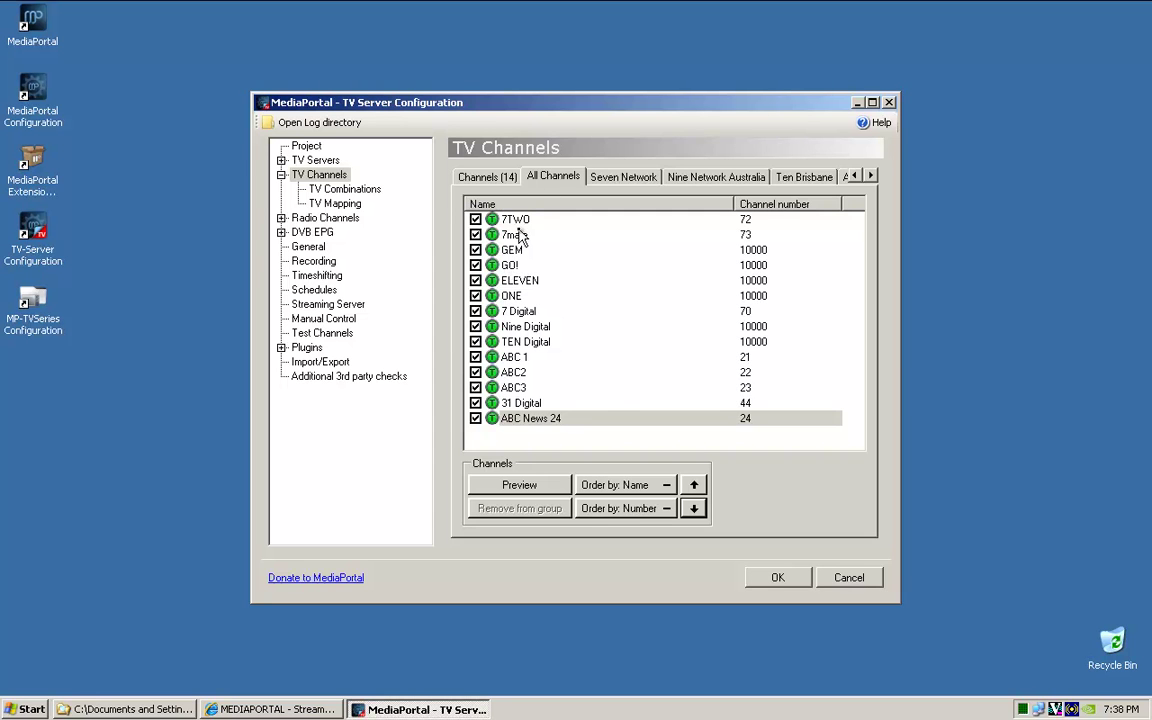
- Compare 7 Digital, Nine Digital, TEN Digital and ABC 1 channel names against logo files
{"action": "left_click", "coordinate": [128, 709]}
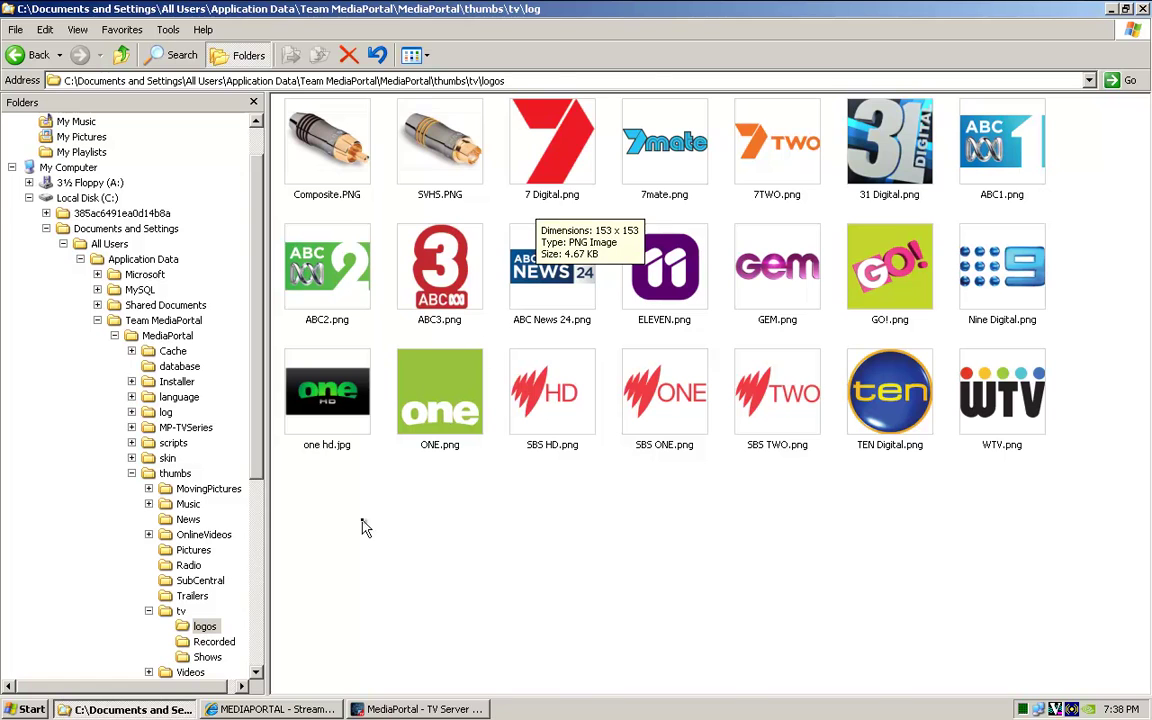
{"action": "left_click", "coordinate": [380, 709]}
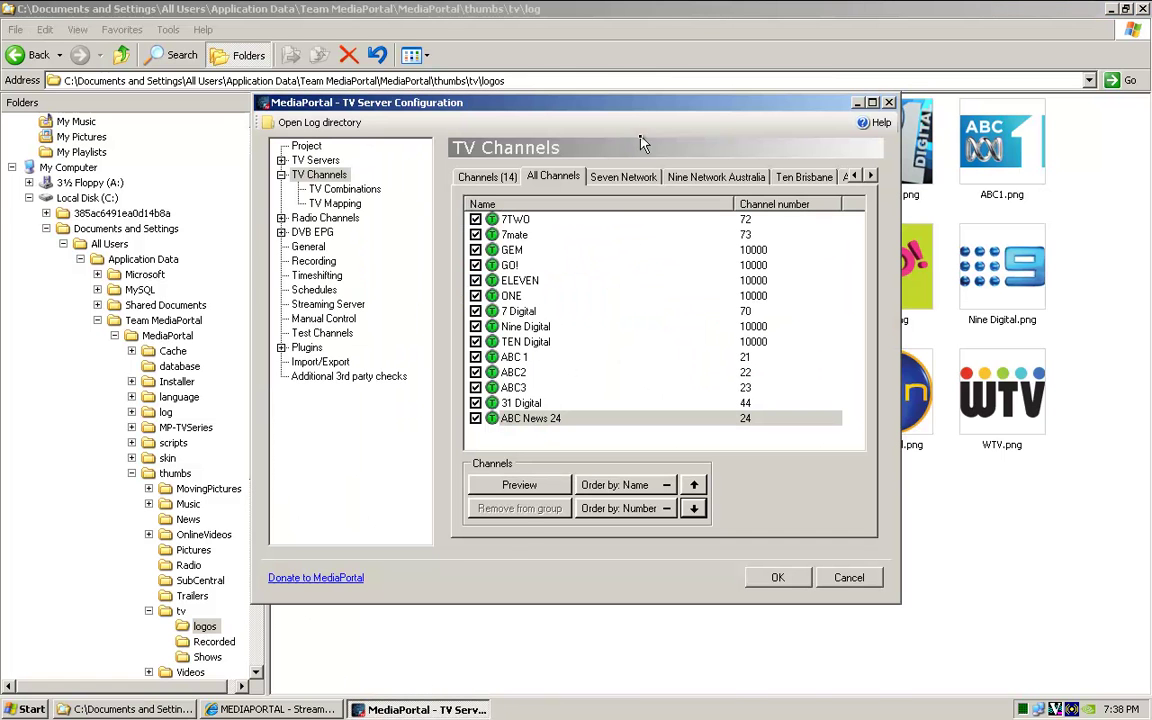
{"action": "left_click_drag", "start_coordinate": [645, 110], "coordinate": [638, 247]}
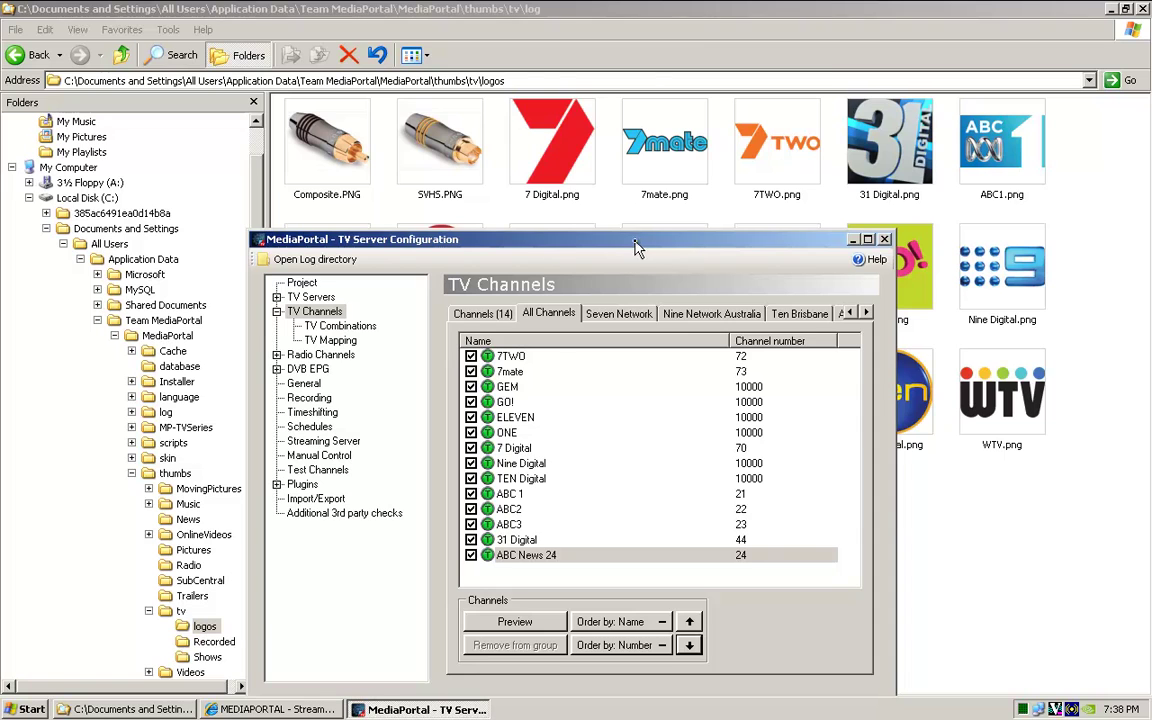
{"action": "left_click", "coordinate": [530, 450]}
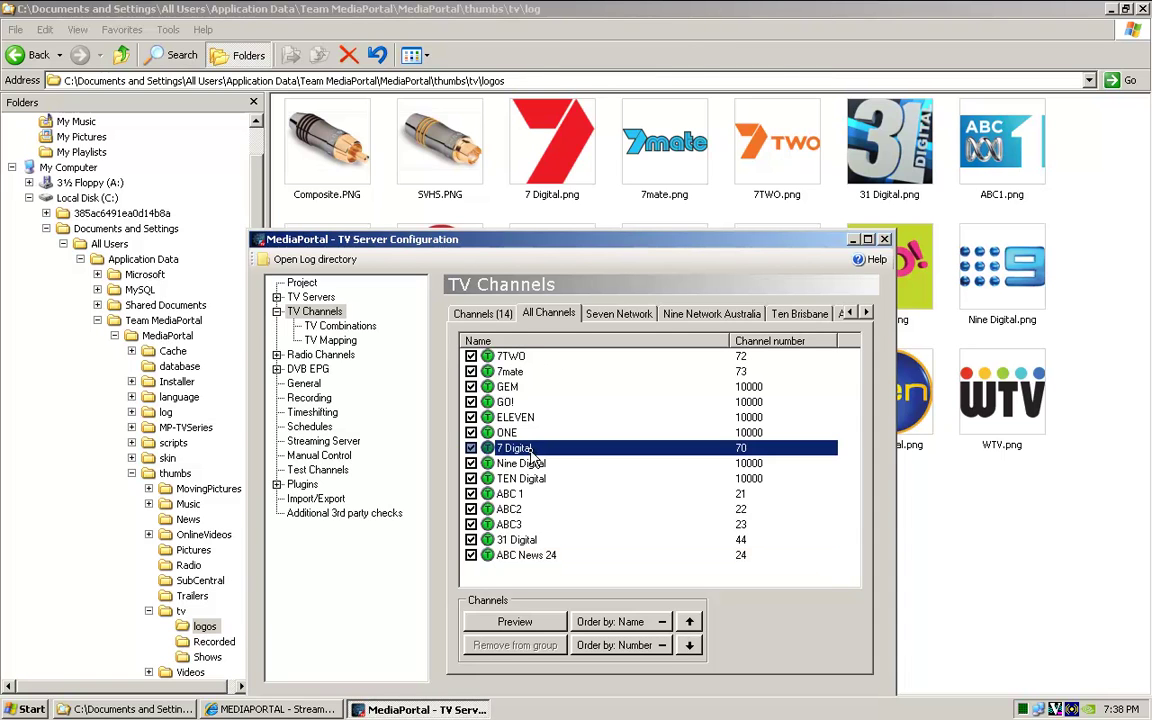
{"action": "left_click", "coordinate": [527, 465]}
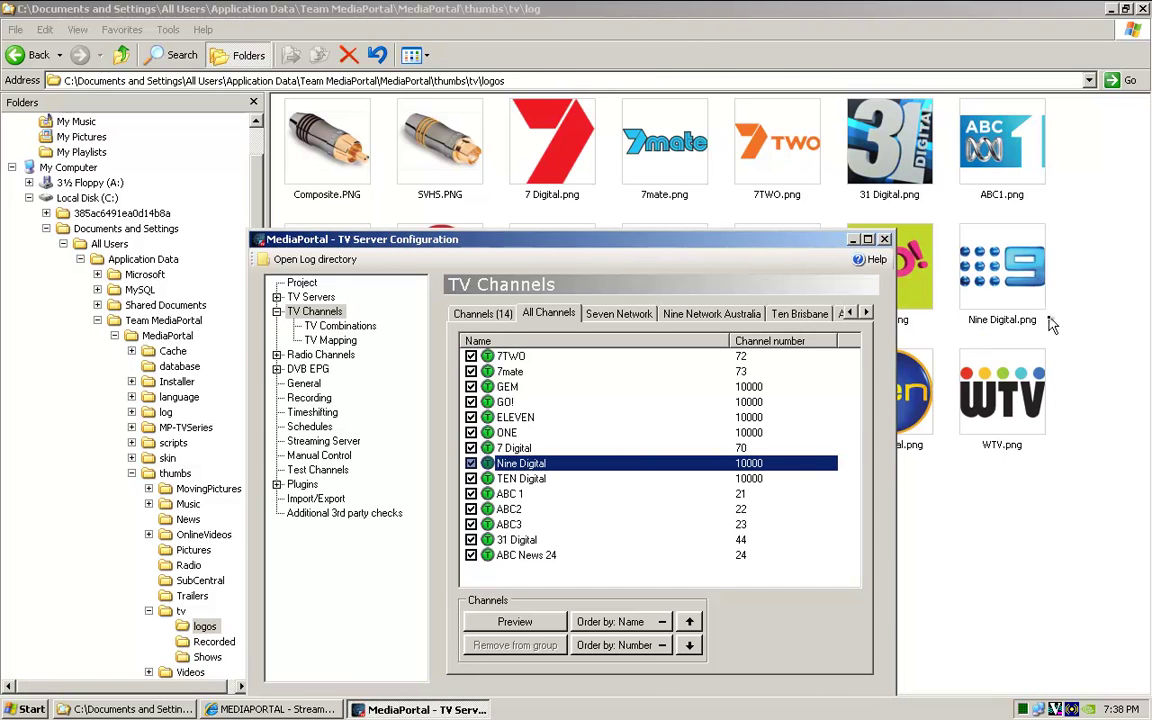
{"action": "left_click", "coordinate": [540, 480]}
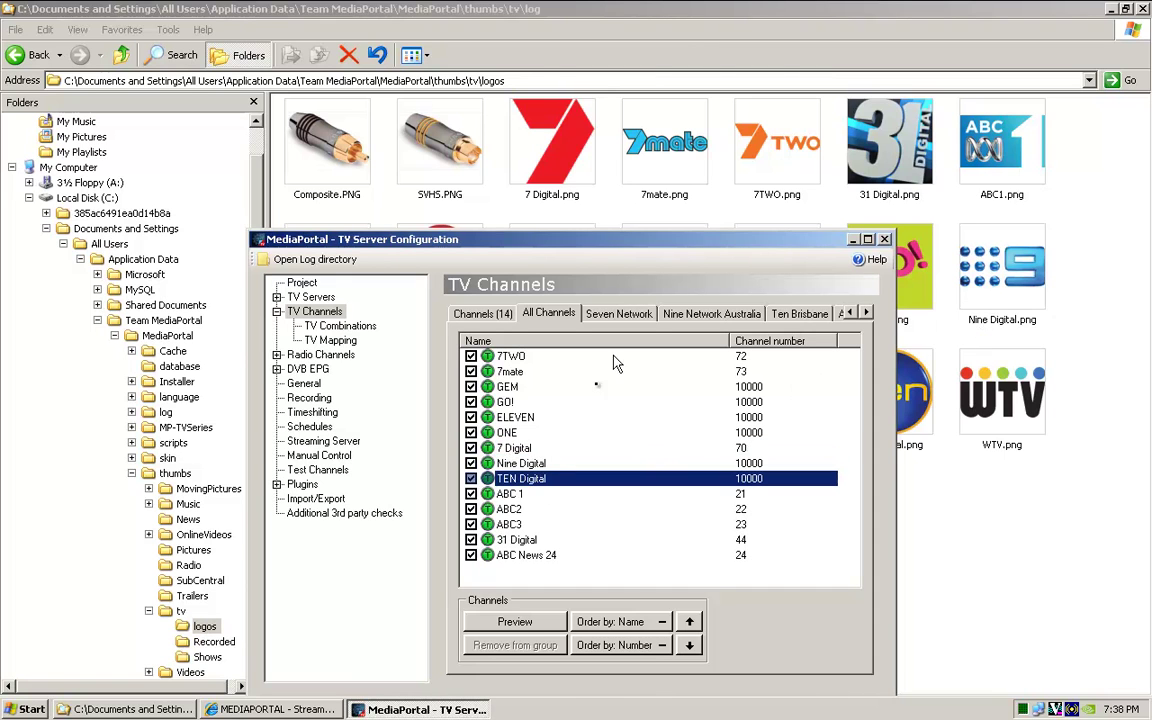
{"action": "left_click_drag", "start_coordinate": [678, 245], "coordinate": [588, 228]}
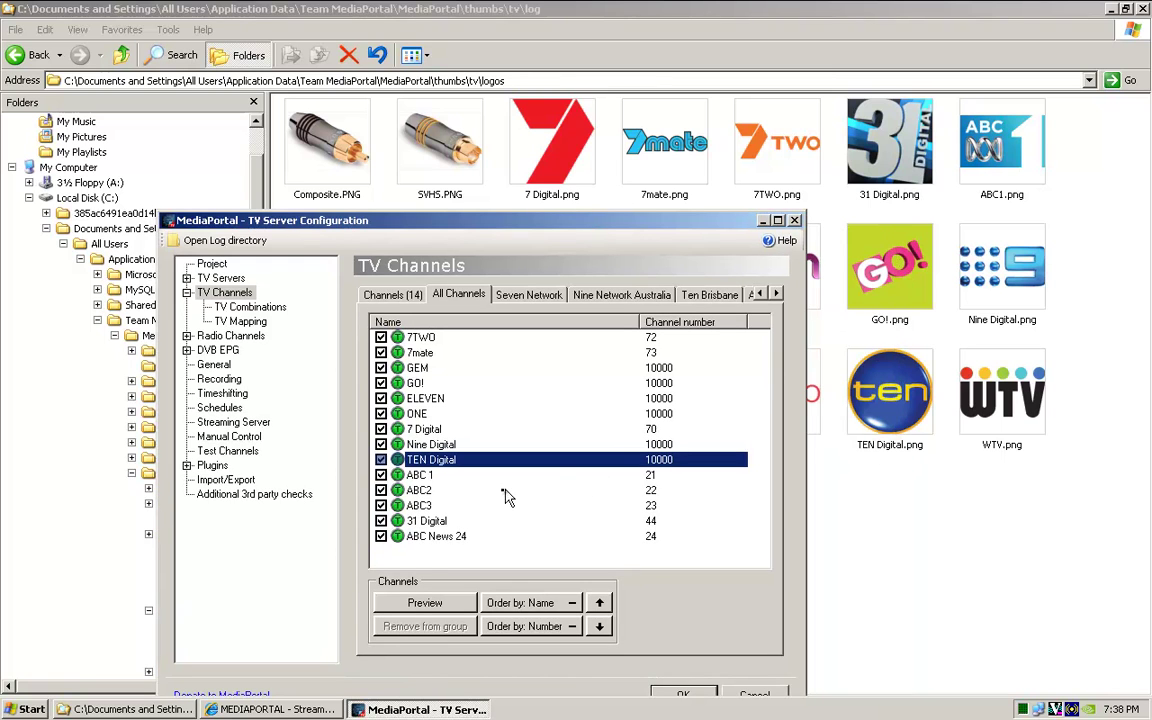
{"action": "left_click", "coordinate": [421, 476]}
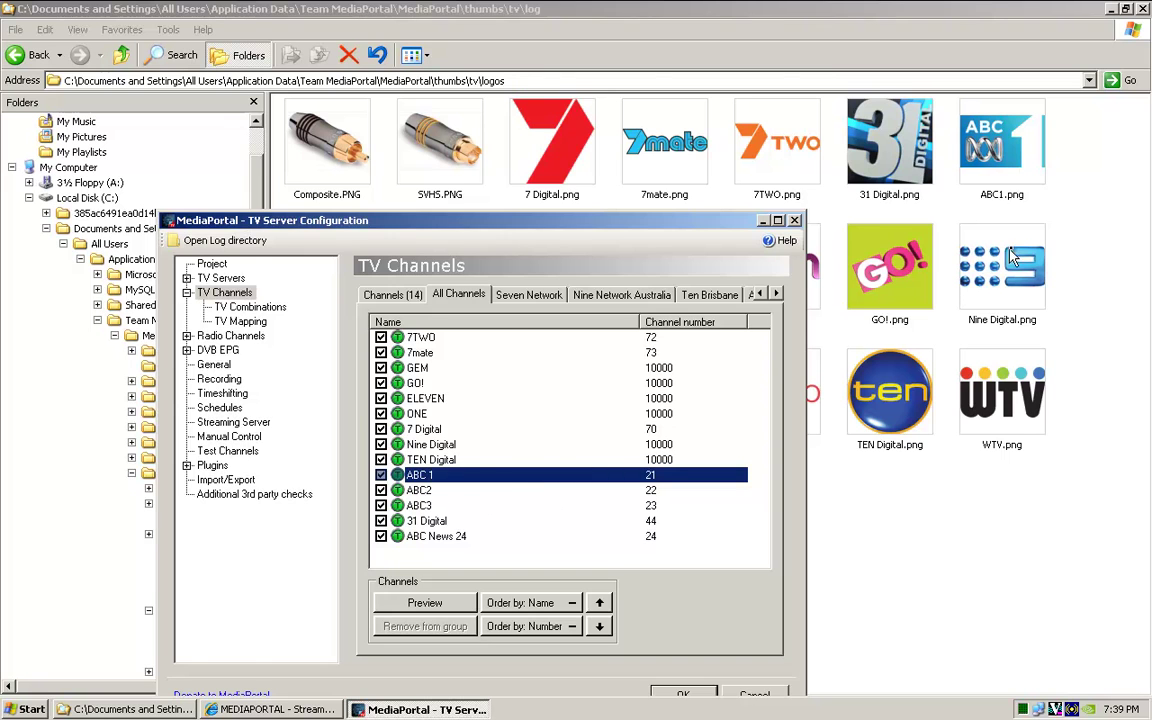
- Rename the ABC1.png logo file to 'ABC 1.png'
{"action": "left_click", "coordinate": [1003, 194]}
{"action": "key", "text": "F2"}
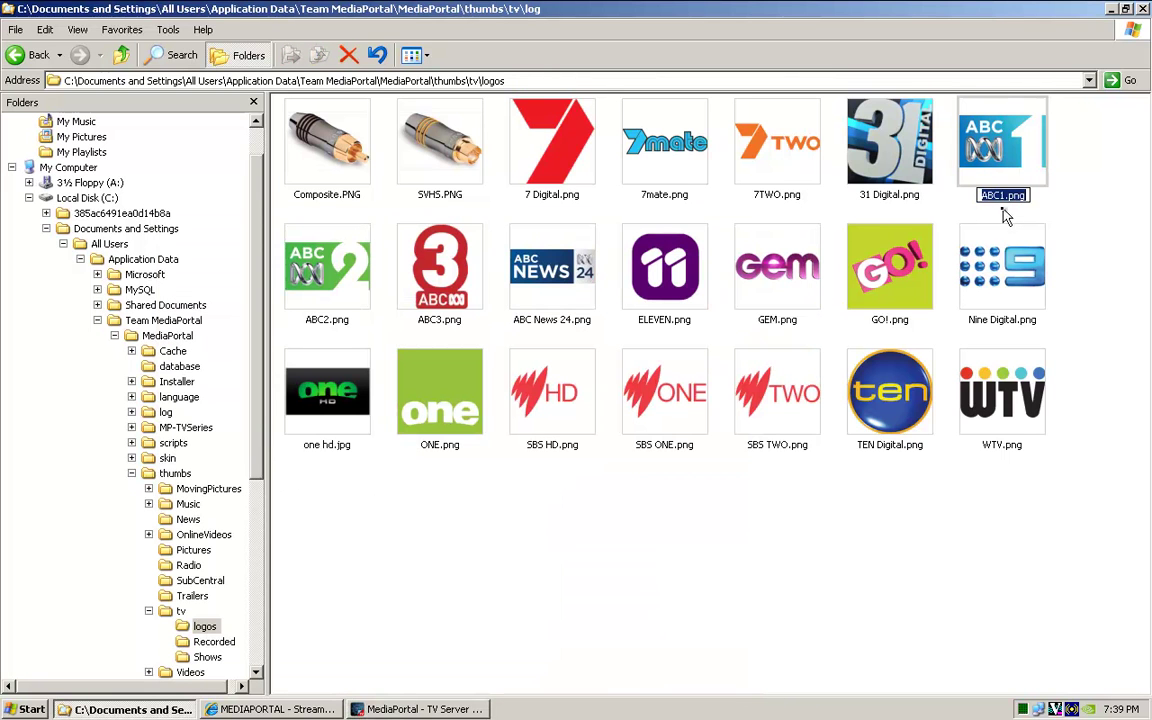
{"action": "key", "text": "Home"}
{"action": "key", "text": "Right"}
{"action": "key", "text": "Right"}
{"action": "key", "text": "Right"}
{"action": "left_click", "coordinate": [908, 527]}
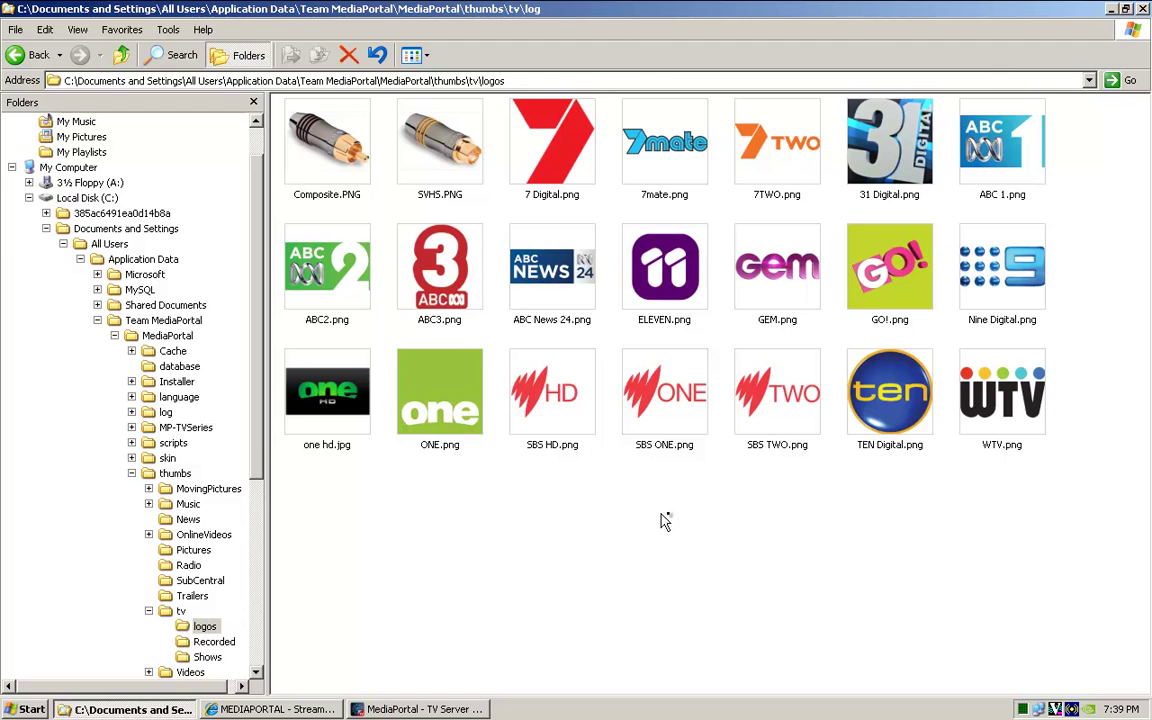
{"action": "left_click", "coordinate": [418, 709]}
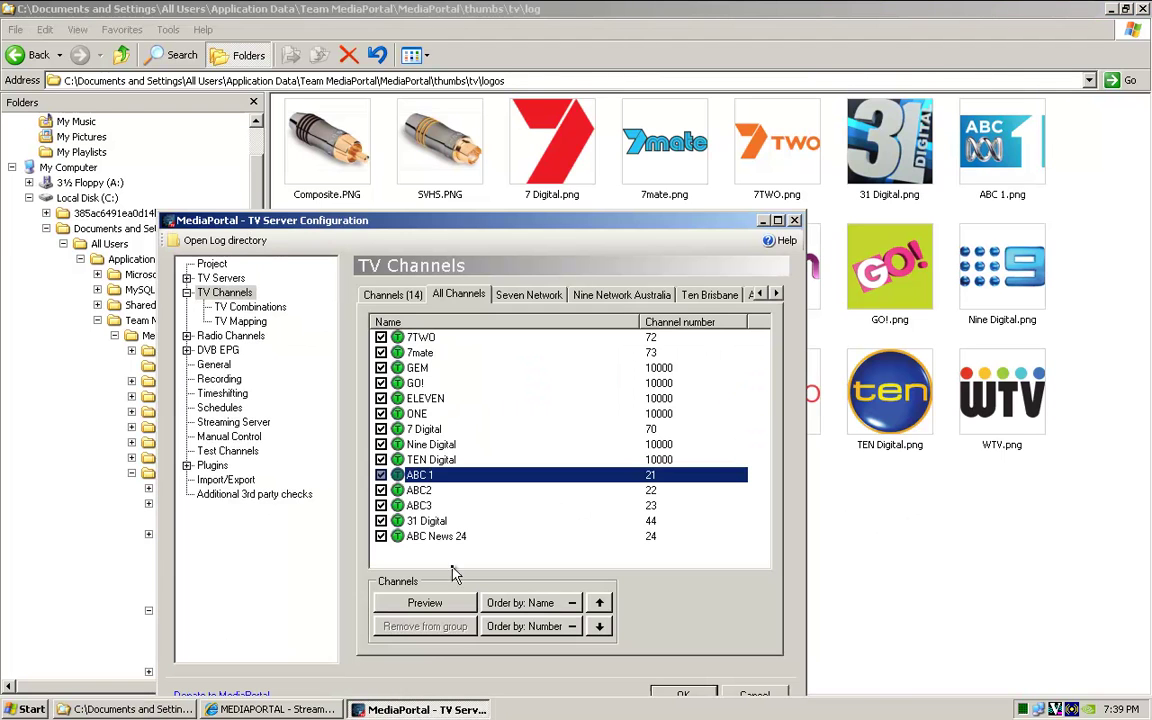
- Confirm TV-Server Configuration with OK, then launch MediaPortal from its desktop shortcut
{"action": "left_click", "coordinate": [686, 696]}
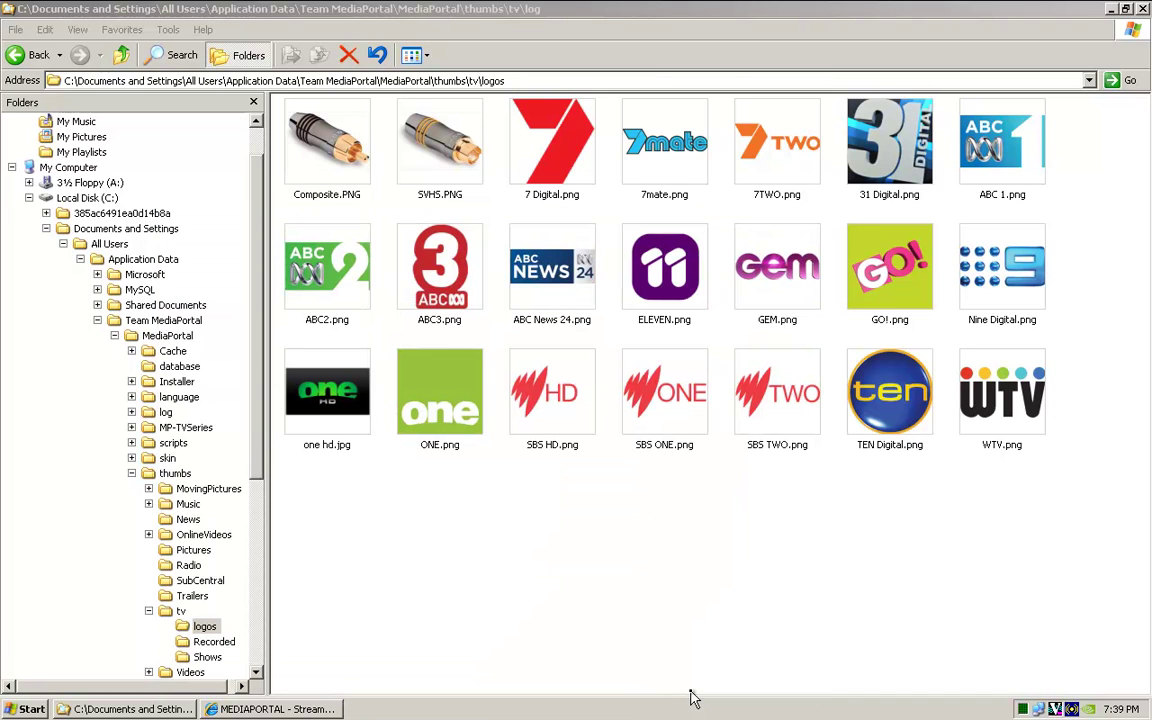
{"action": "left_click", "coordinate": [1110, 9]}
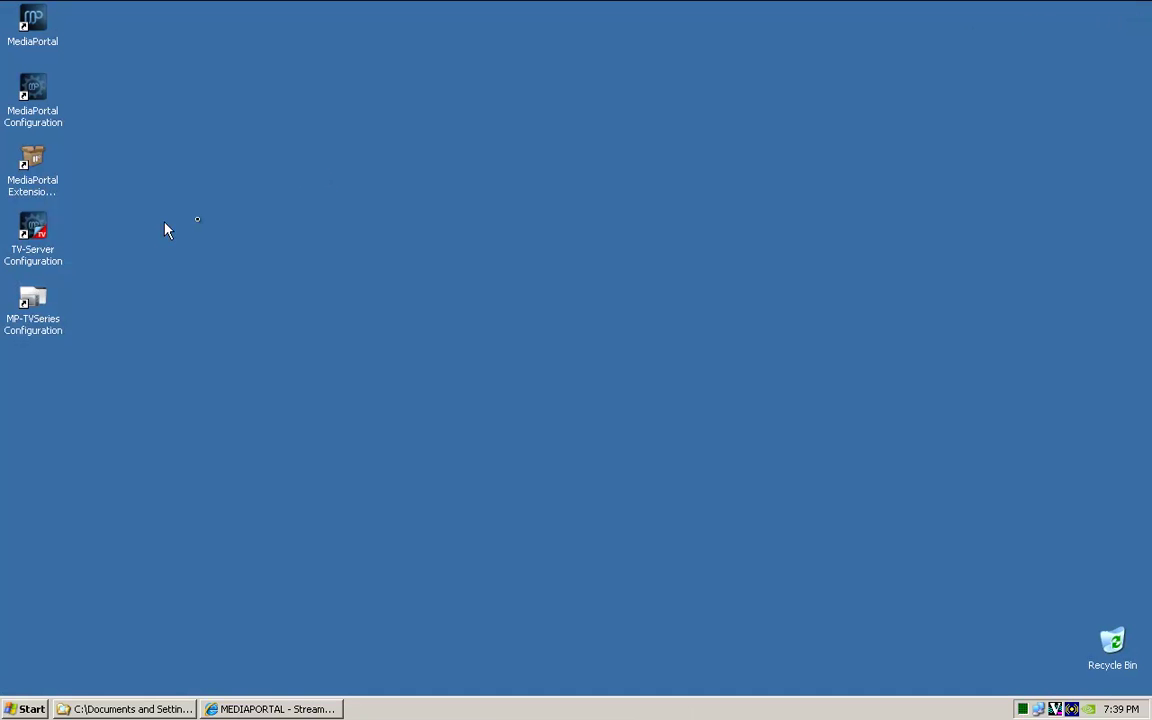
{"action": "right_click", "coordinate": [35, 25]}
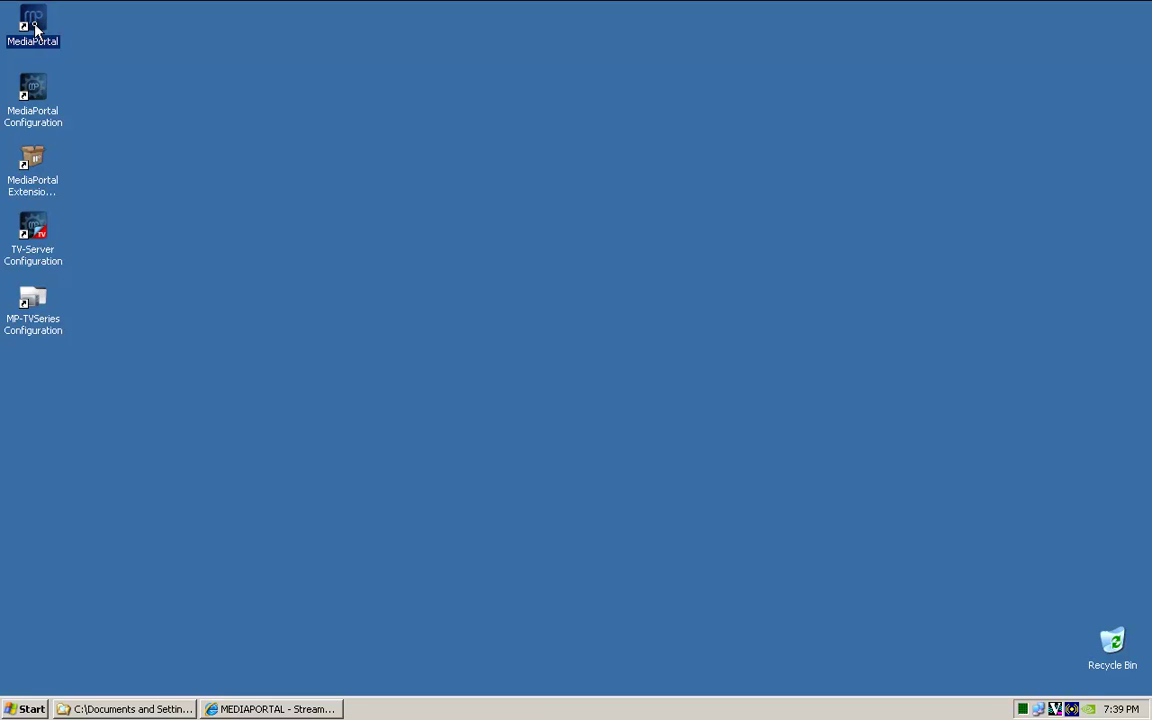
{"action": "left_click", "coordinate": [68, 34]}
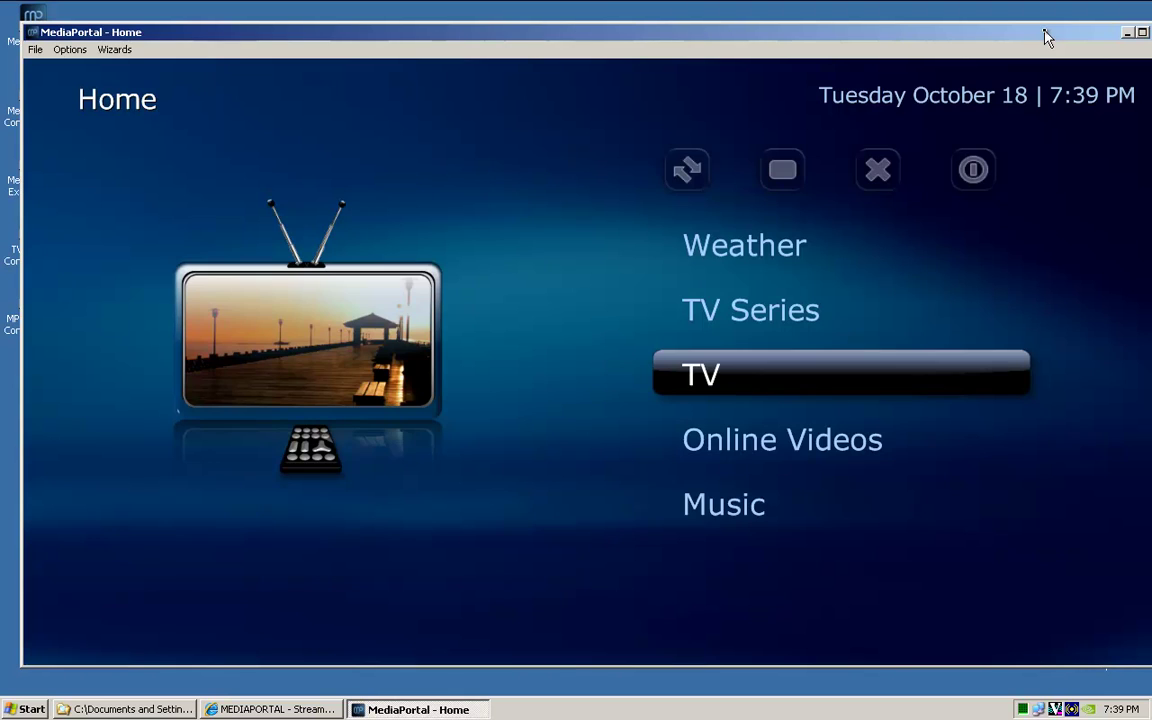
- Go from Home into TV and then into the TV Guide
{"action": "key", "text": "Return"}
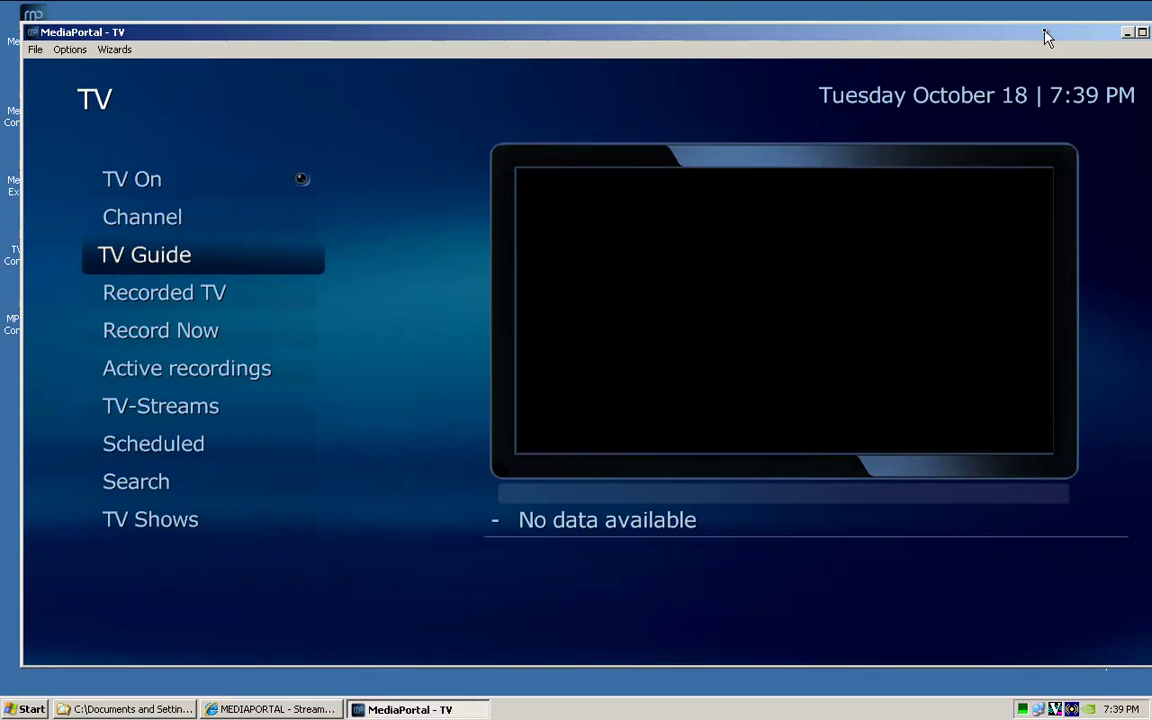
{"action": "key", "text": "Return"}
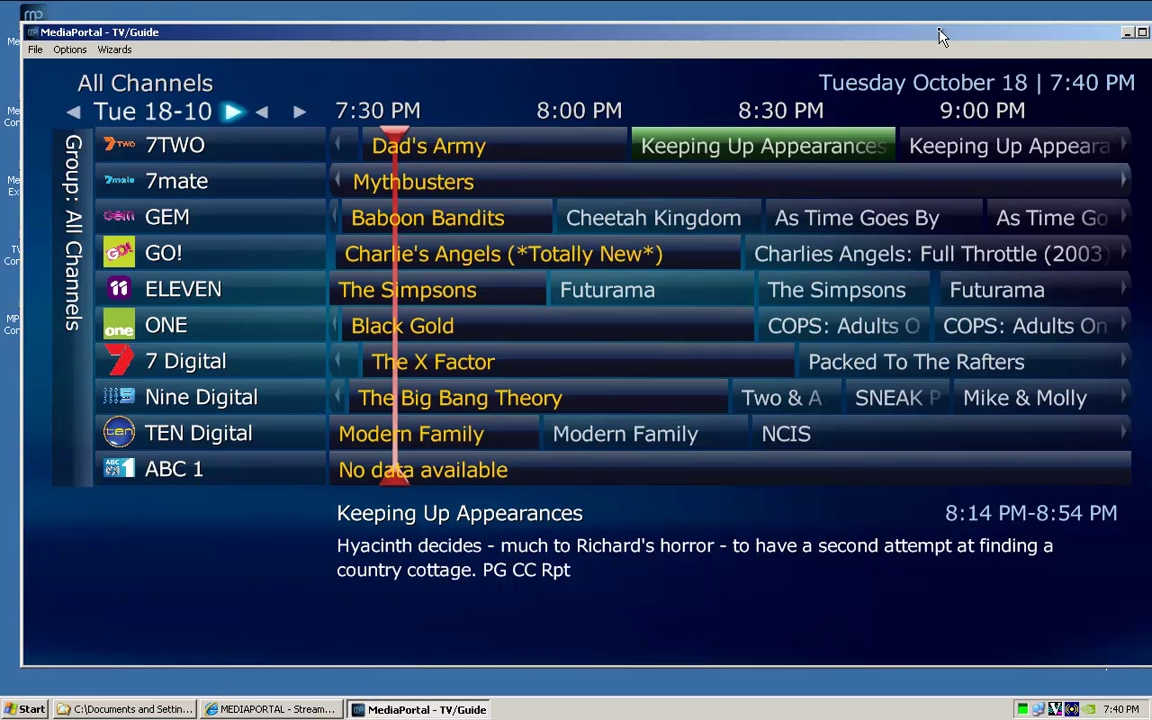
- Step the guide back to 7:00 PM on 7TWO, showing Harry's Practice details
{"action": "key", "text": "Left"}
{"action": "key", "text": "Left"}
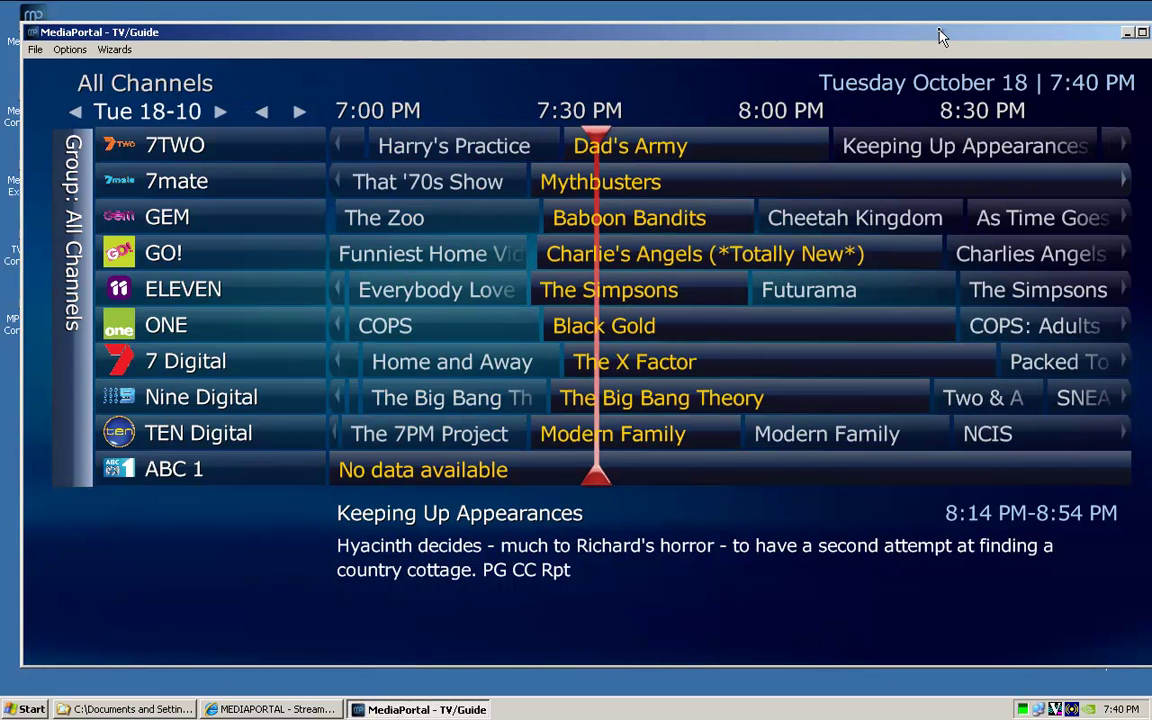
{"action": "key", "text": "Right"}
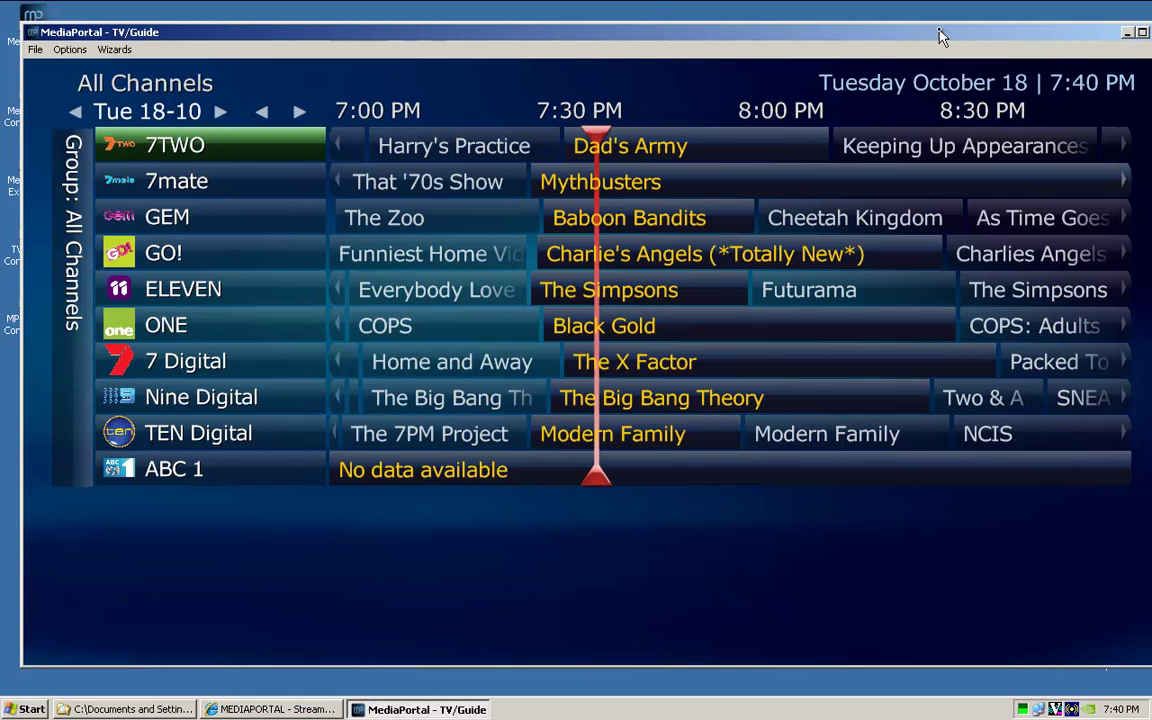
{"action": "key", "text": "Right"}
{"action": "key", "text": "Right"}
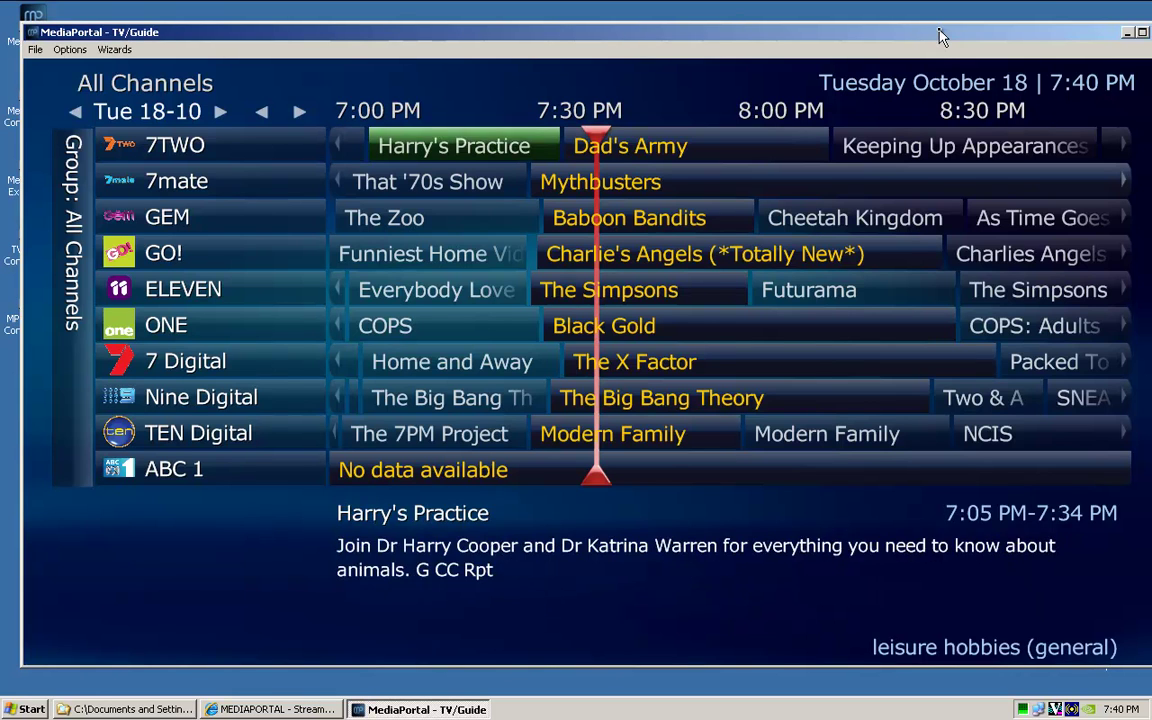
{"action": "key", "text": "Right"}
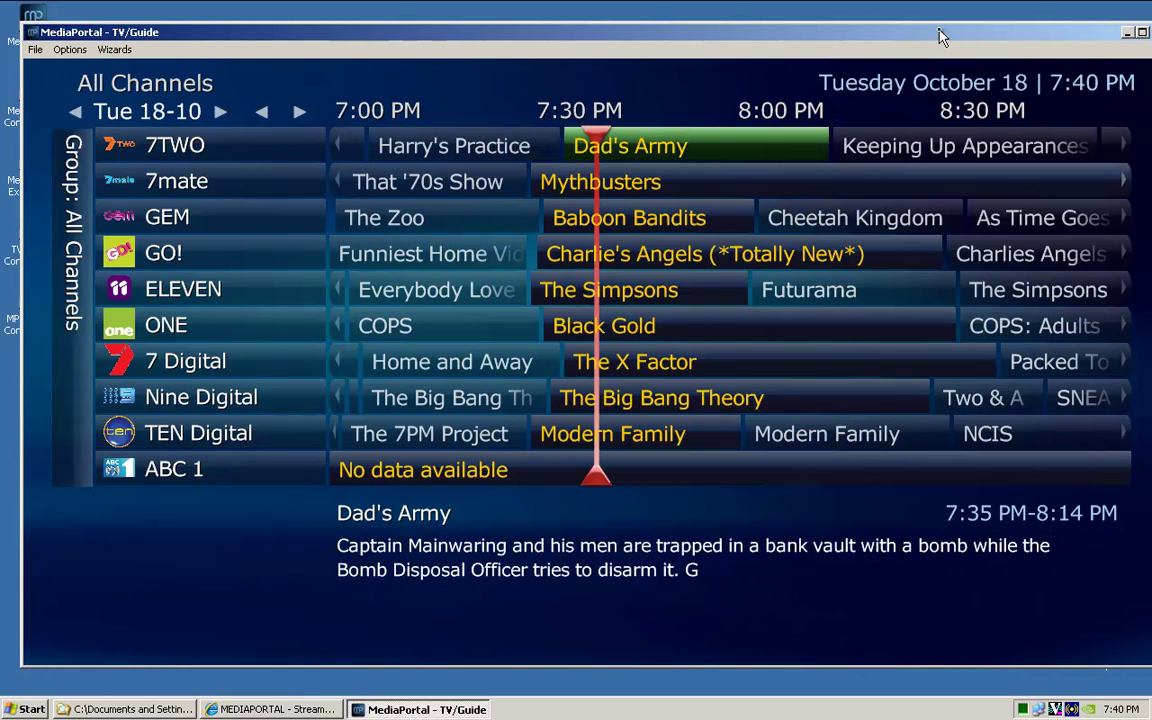